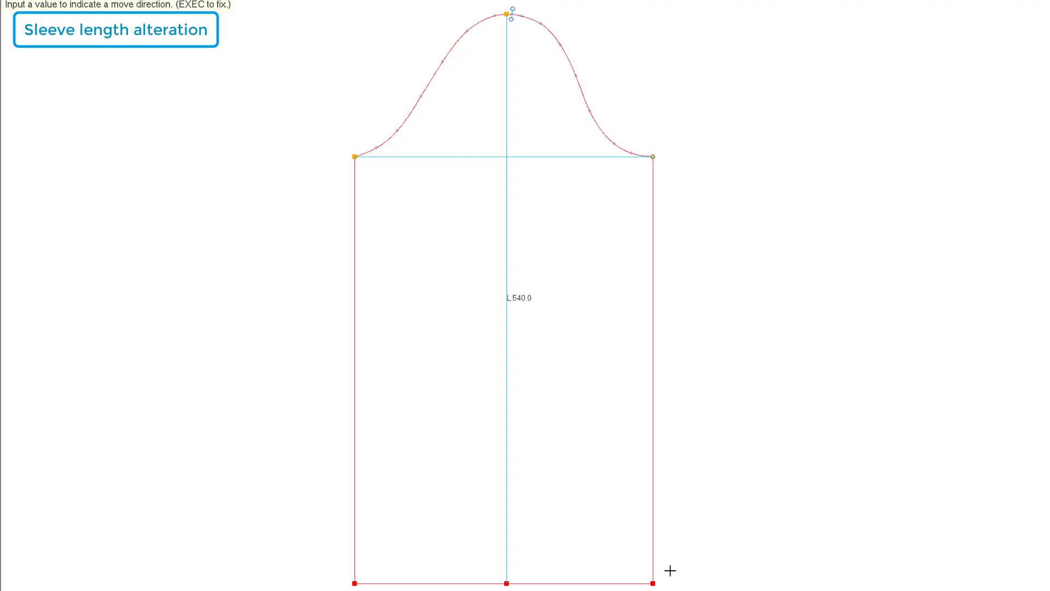
# Move the sleeve hem line up so the sleeve length becomes 400 mm.
pyautogui.press('Return')
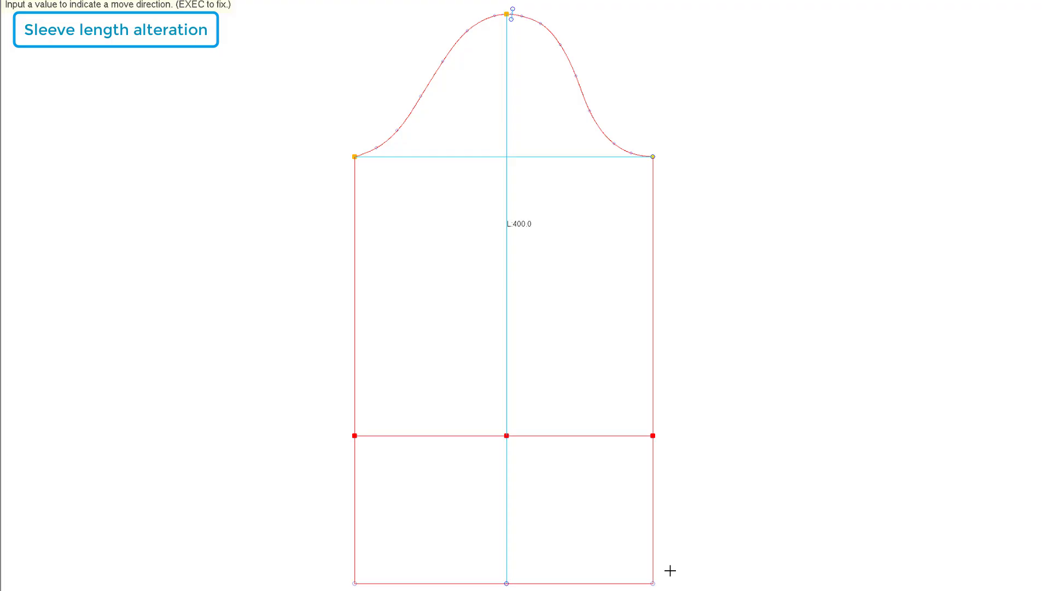
pyautogui.rightClick(670, 570)
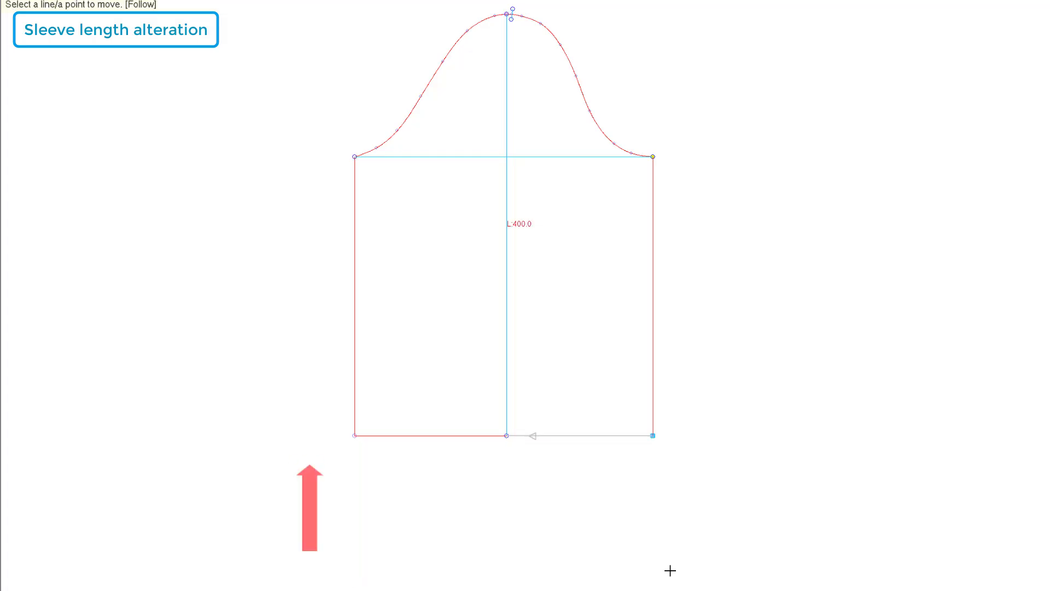
pyautogui.rightClick(670, 571)
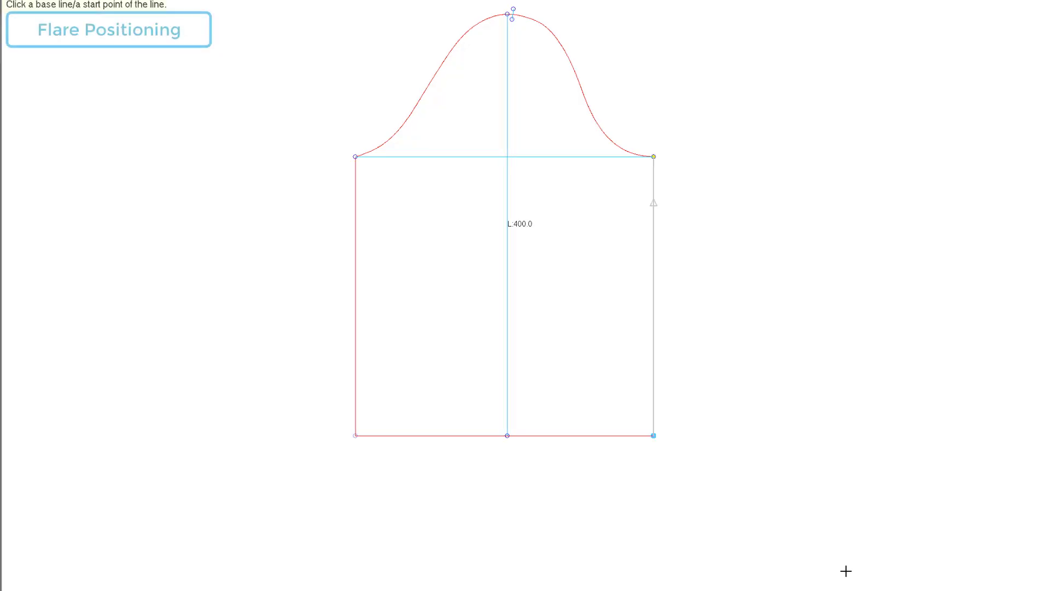
# Divide the sleeve hem line into seven equal parts with division marks.
pyautogui.click(358, 442)
pyautogui.click(623, 473)
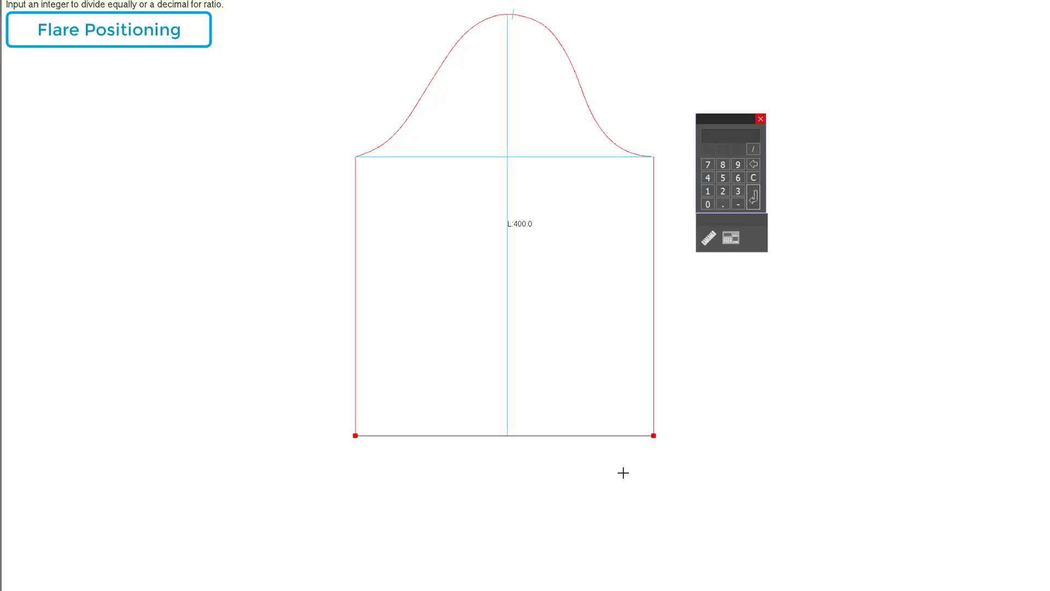
pyautogui.click(751, 192)
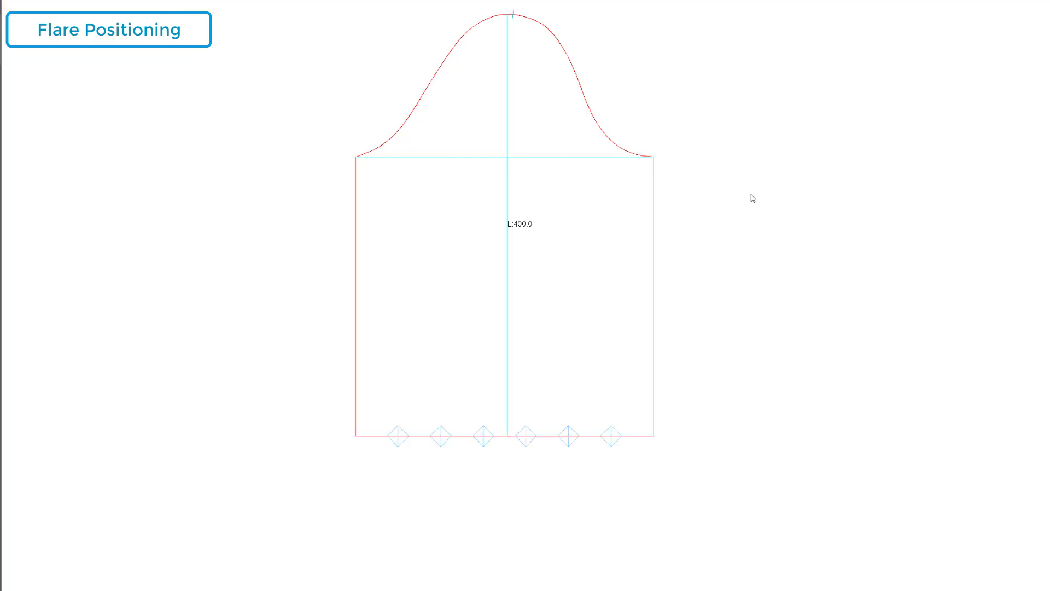
# Draw vertical flare lines from the three hem division marks left of centre up to the sleeve cap curve.
pyautogui.click(399, 436)
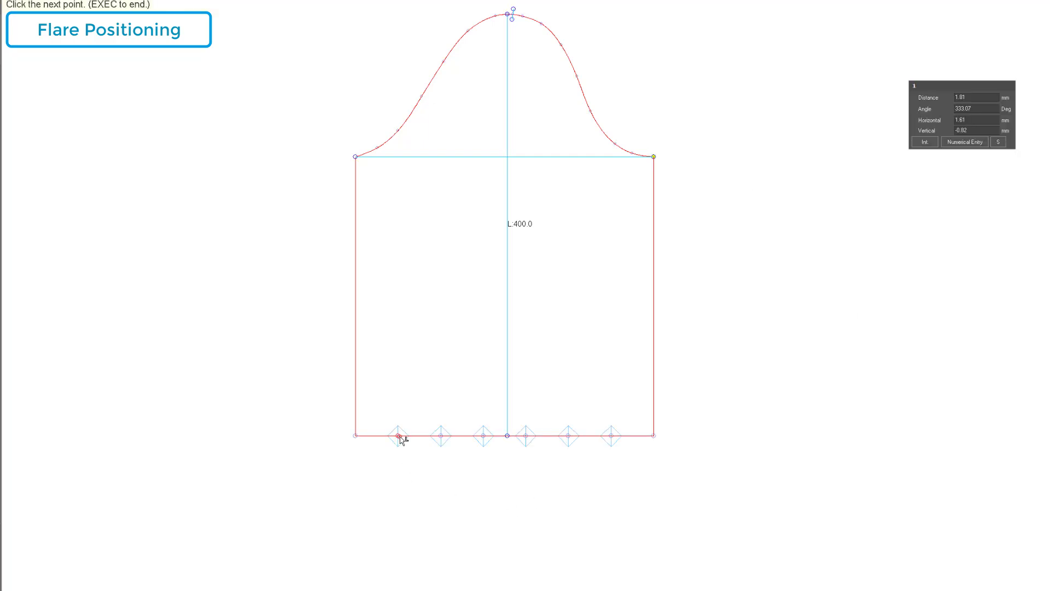
pyautogui.click(398, 132)
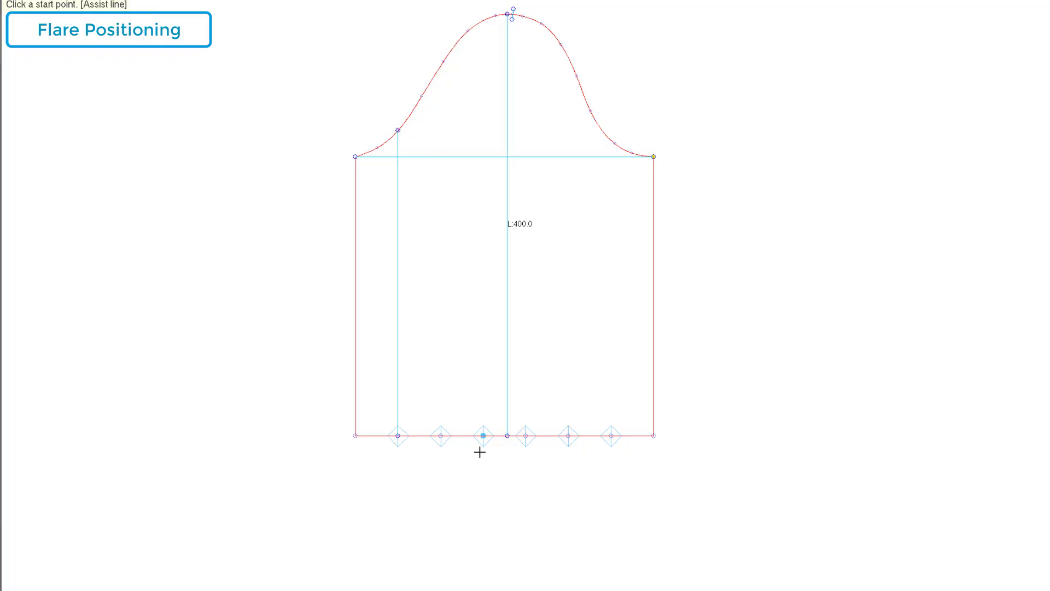
pyautogui.click(441, 436)
pyautogui.click(441, 66)
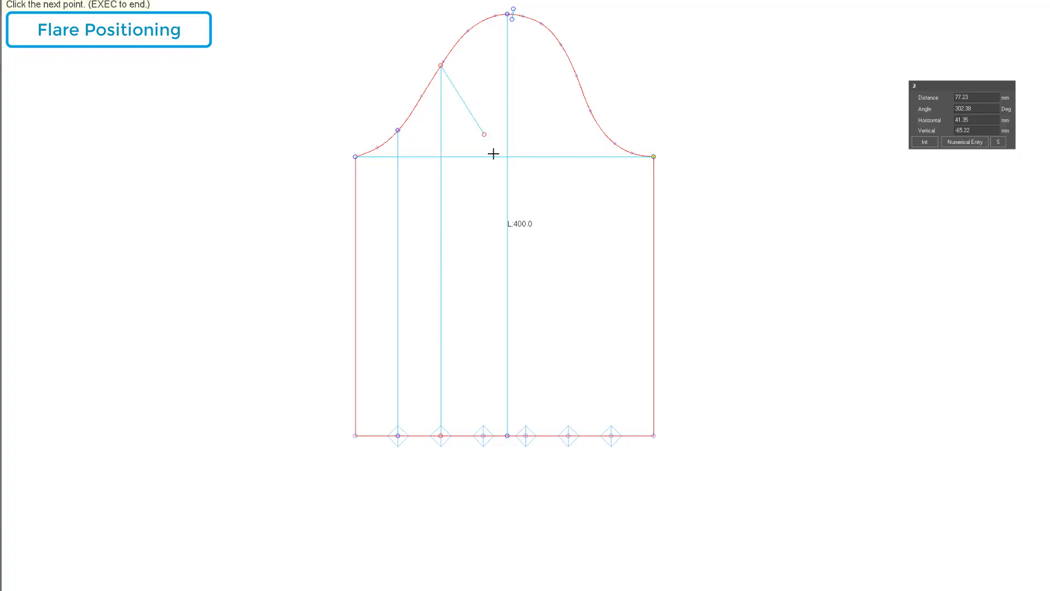
pyautogui.click(484, 436)
pyautogui.click(484, 20)
# Draw vertical flare lines from the three hem division marks right of centre up to the sleeve cap curve.
pyautogui.click(526, 435)
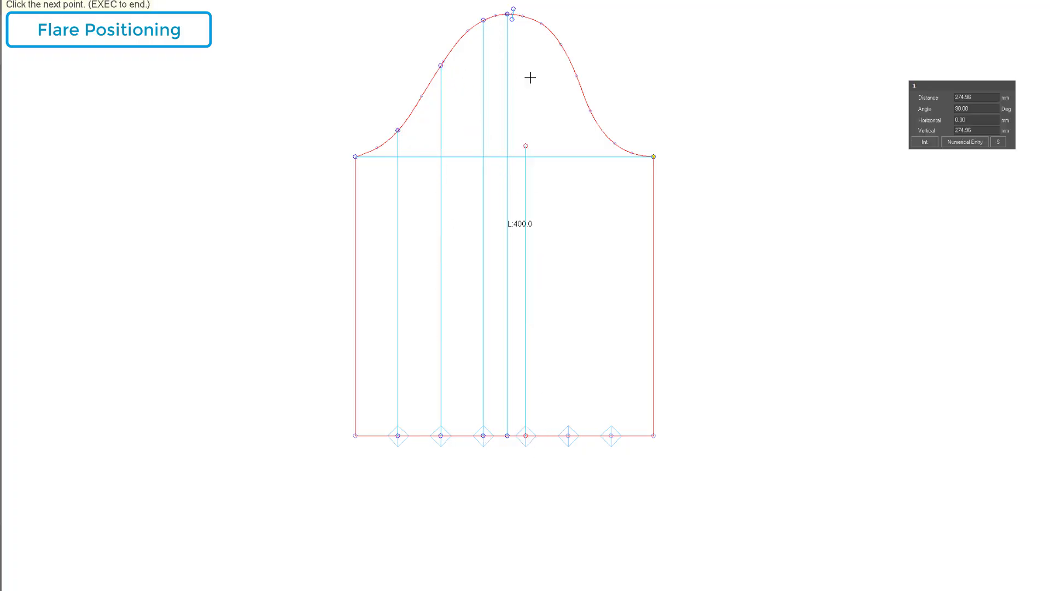
pyautogui.click(526, 17)
pyautogui.click(568, 436)
pyautogui.click(569, 57)
pyautogui.click(611, 436)
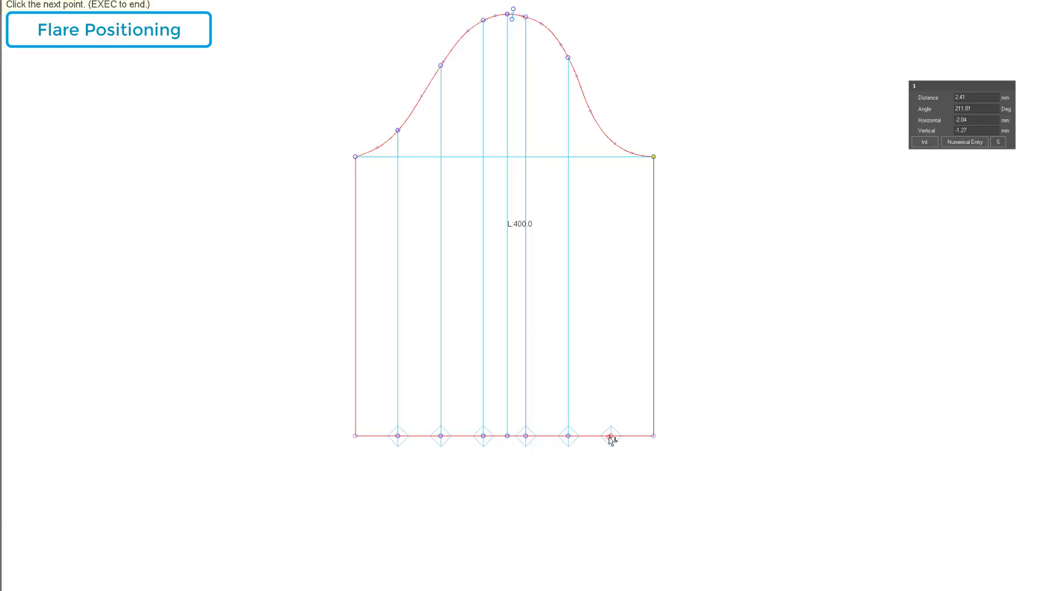
pyautogui.click(611, 140)
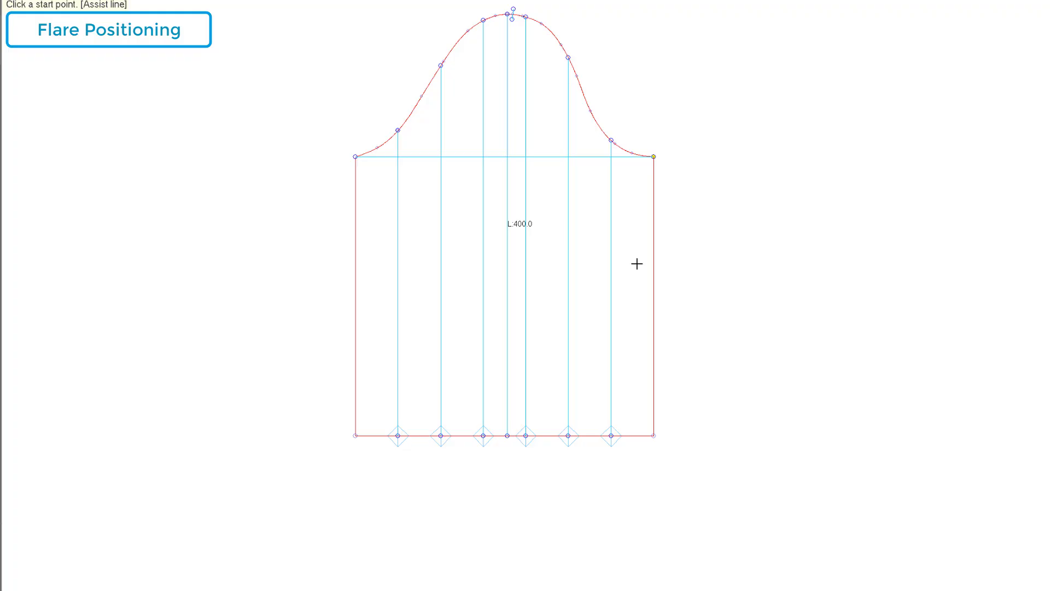
pyautogui.press('Escape')
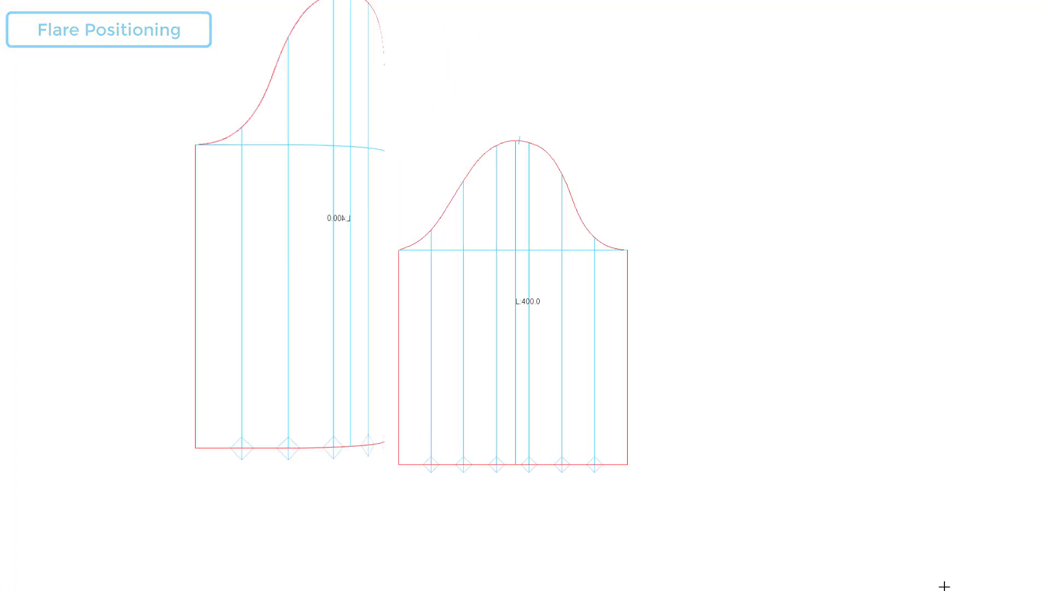
# Select all six vertical flare lines as cut and open lines for the sleeve.
pyautogui.click(432, 326)
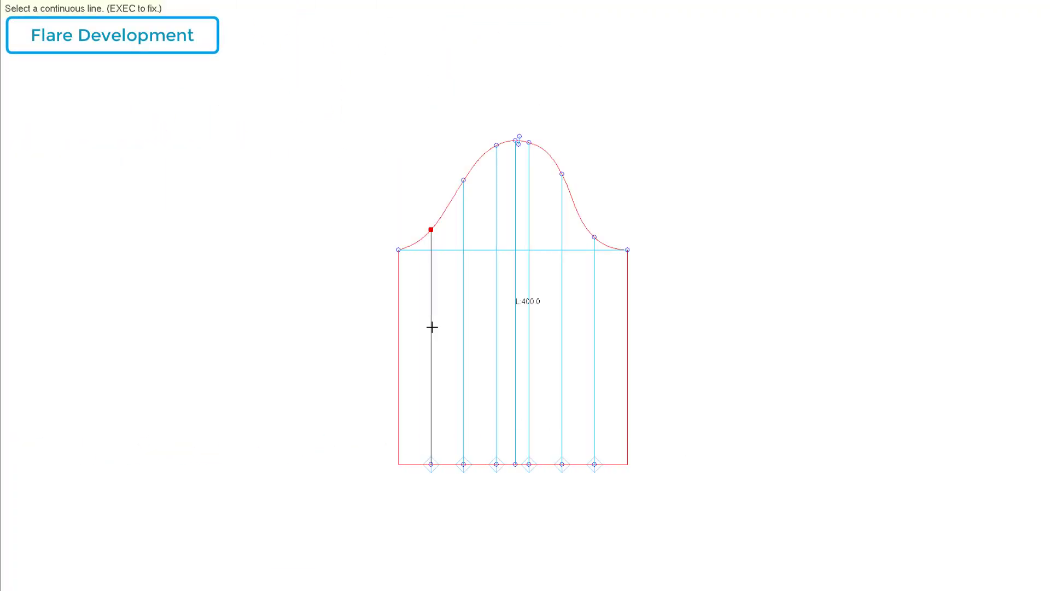
pyautogui.rightClick(432, 326)
pyautogui.click(456, 283)
pyautogui.rightClick(457, 282)
pyautogui.click(528, 281)
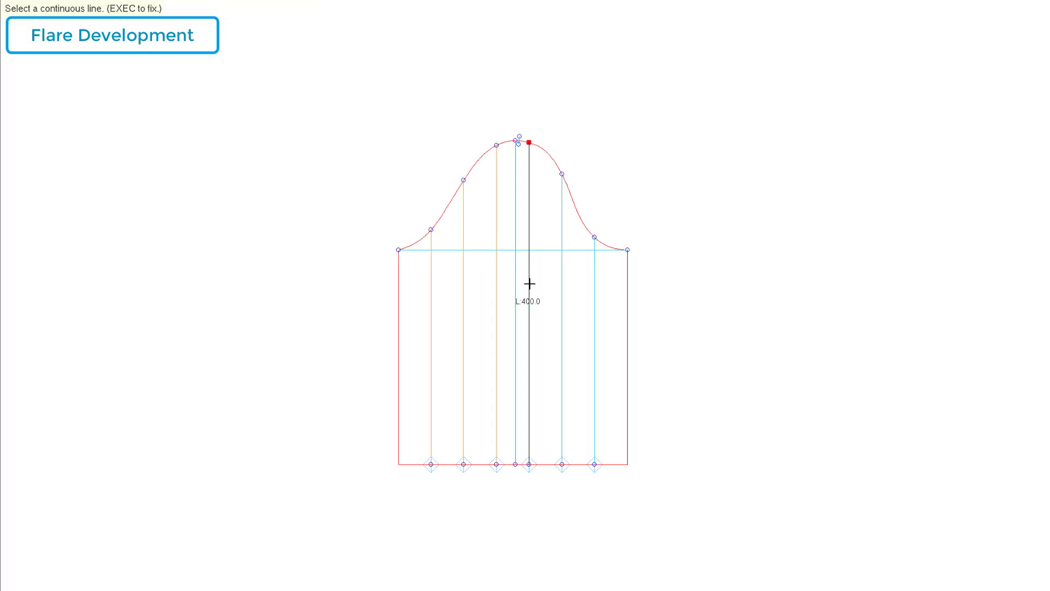
pyautogui.rightClick(530, 281)
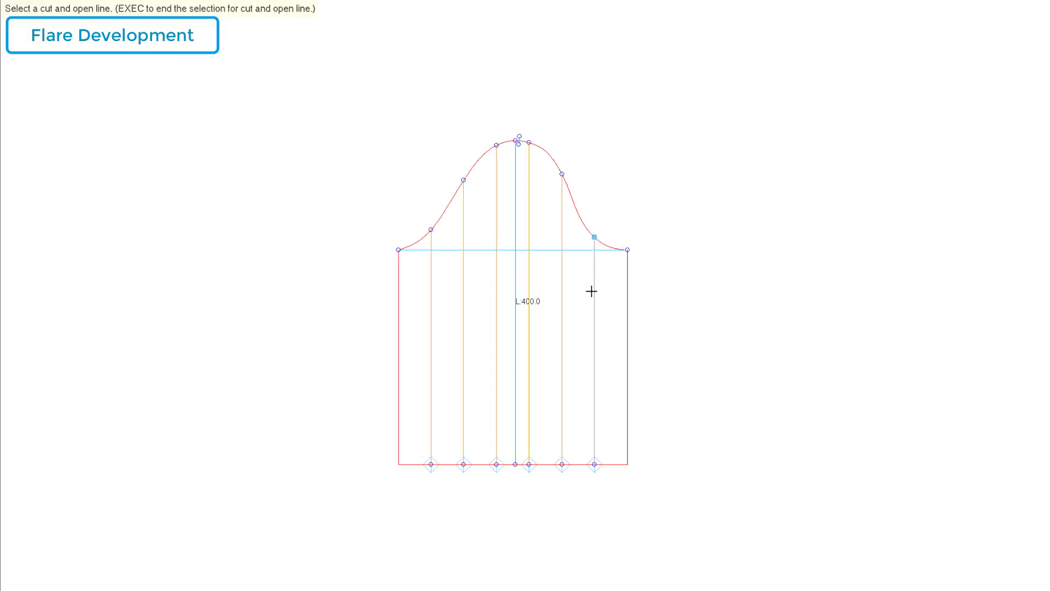
pyautogui.rightClick(508, 295)
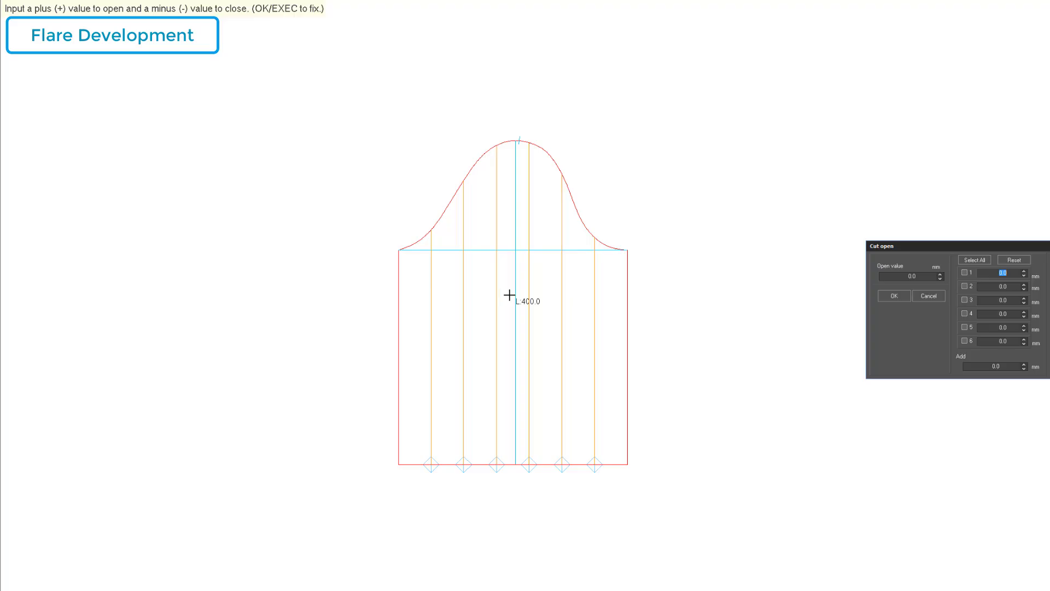
# Reset the individual openings and cut open the sleeve with a total open value of 1400 mm.
pyautogui.click(964, 260)
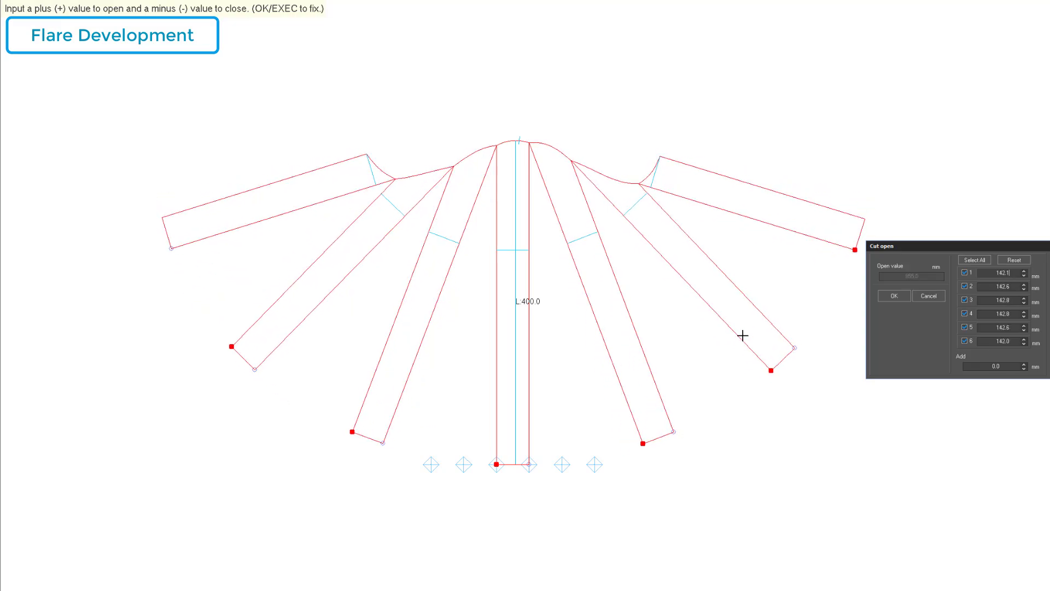
pyautogui.click(1007, 259)
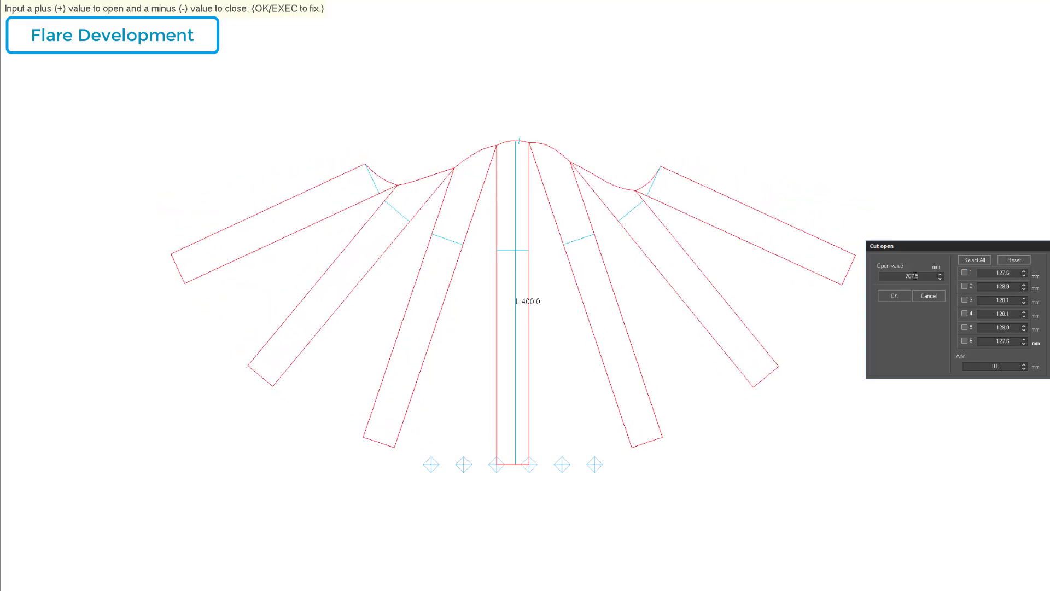
pyautogui.click(892, 277)
pyautogui.write('1400')
pyautogui.press('Return')
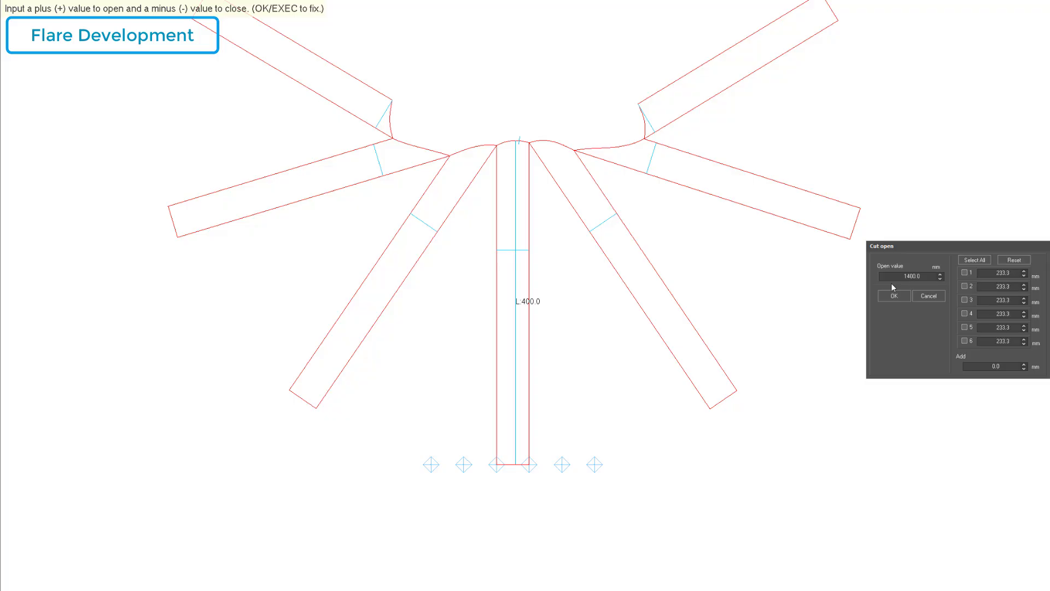
pyautogui.click(903, 292)
pyautogui.moveTo(937, 295); pyautogui.dragTo(933, 344, button='middle')
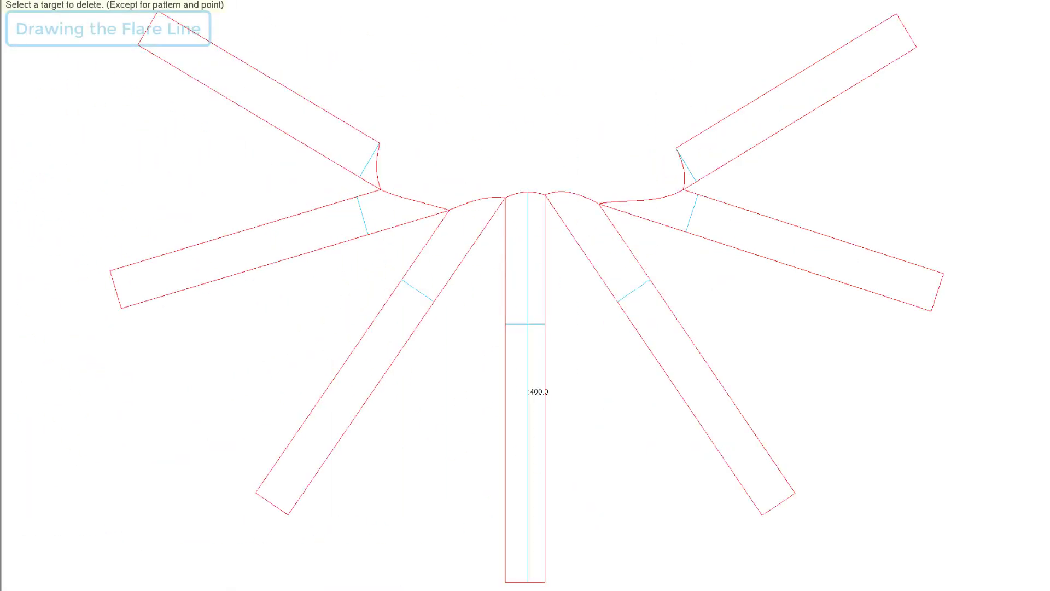
# Draw a smooth curve from the sleeve cap's centre point to the outer upper corner of the uppermost right strip.
pyautogui.click(528, 192)
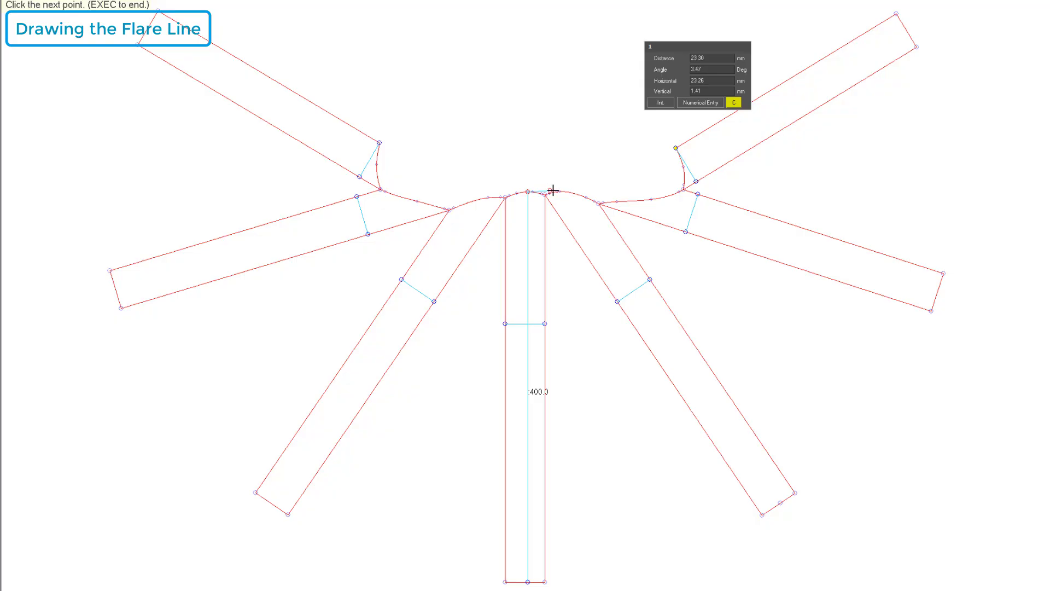
pyautogui.click(604, 186)
pyautogui.click(697, 162)
pyautogui.click(750, 132)
pyautogui.click(822, 77)
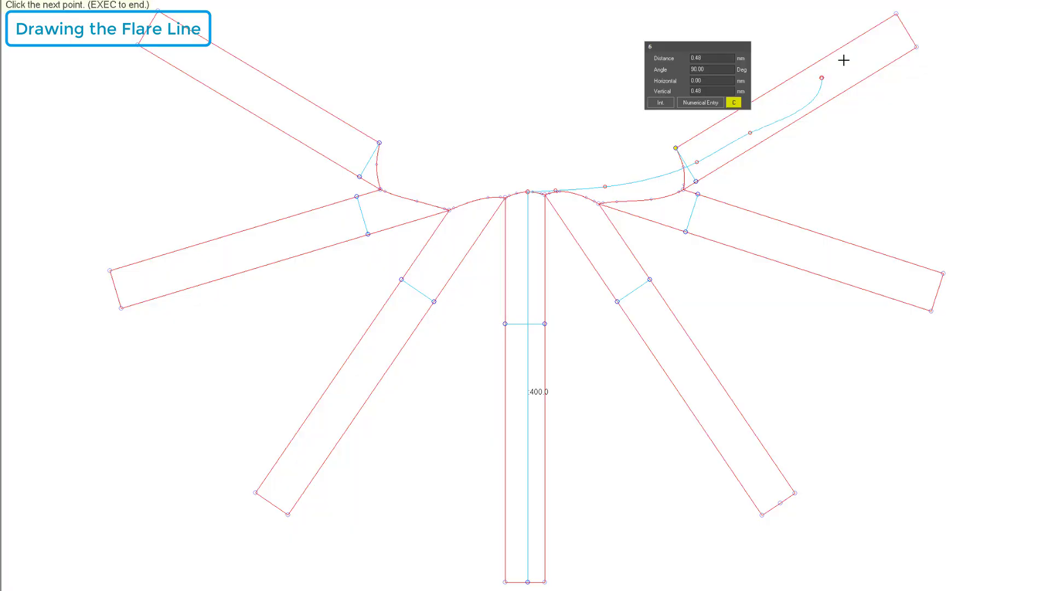
pyautogui.click(895, 15)
pyautogui.rightClick(897, 15)
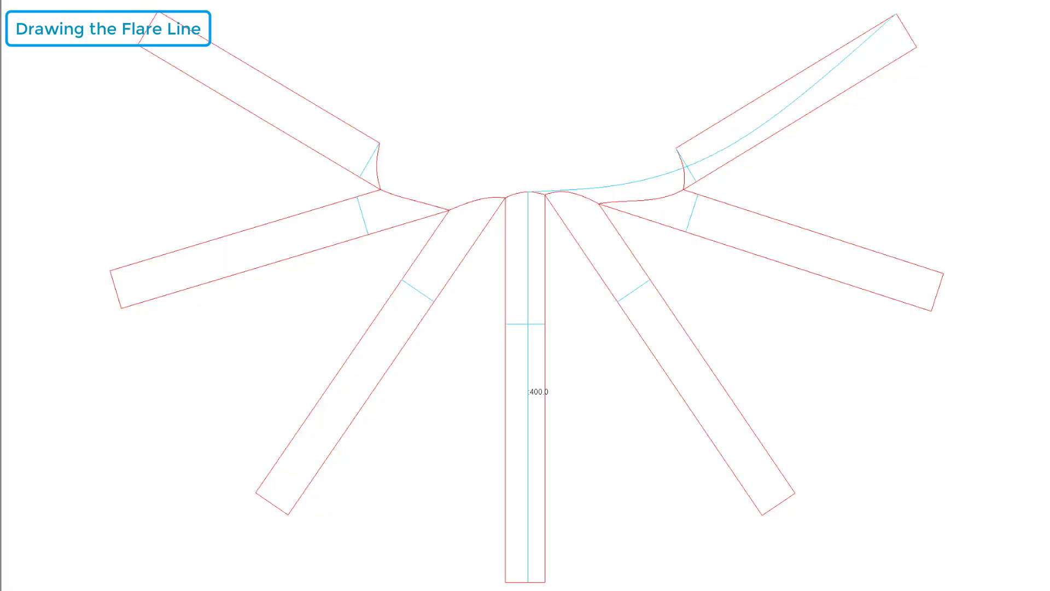
# Mark a point 400 mm along the new upper curve, measured from the sleeve cap's centre.
pyautogui.click(535, 166)
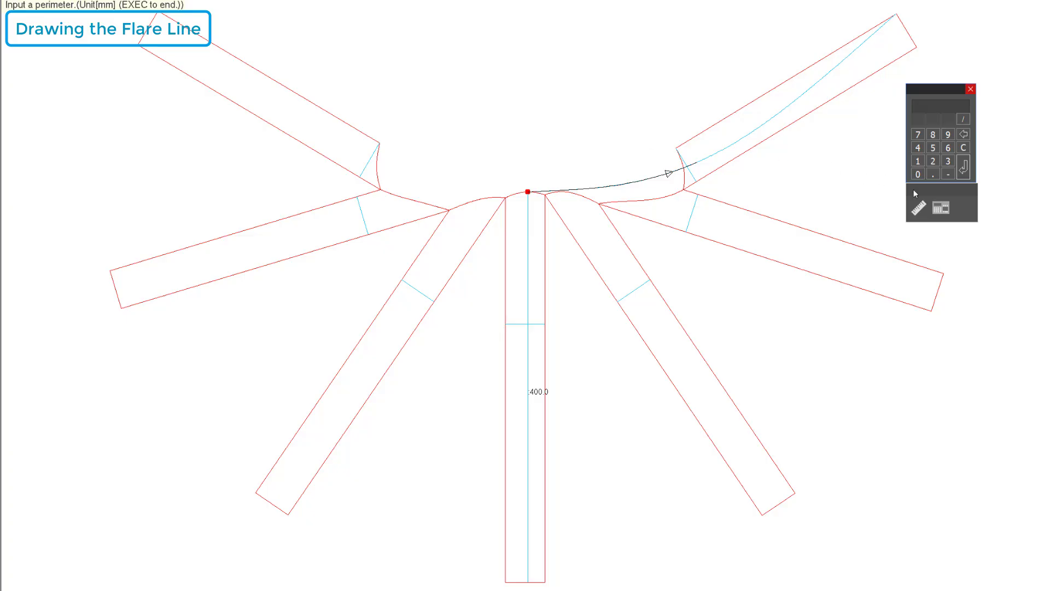
pyautogui.write('400')
pyautogui.press('Return')
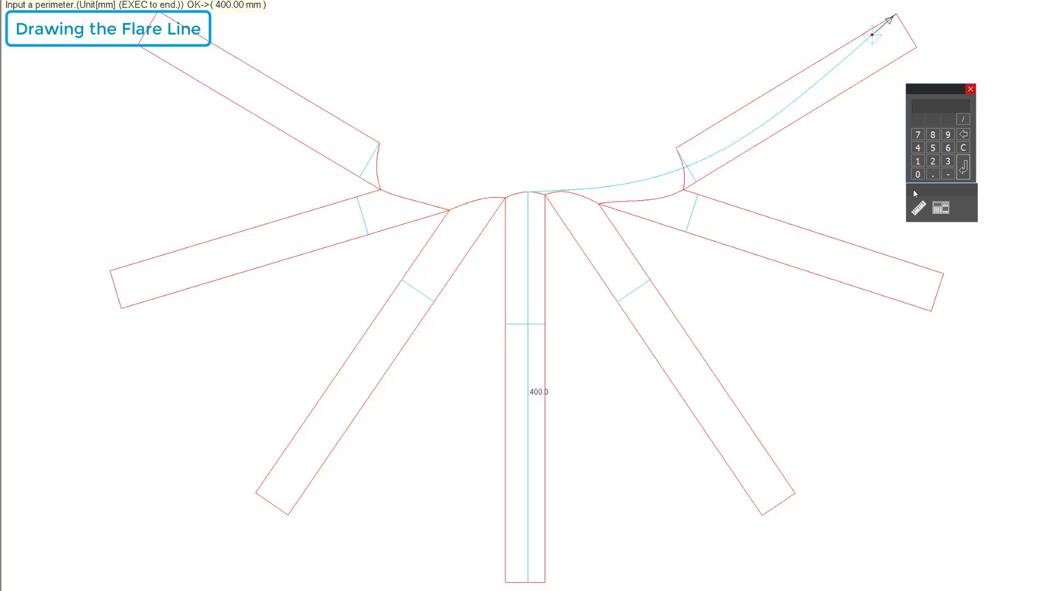
# Start the right hem curve at the 400 mm mark and bow it outward across the second right strip.
pyautogui.click(872, 34)
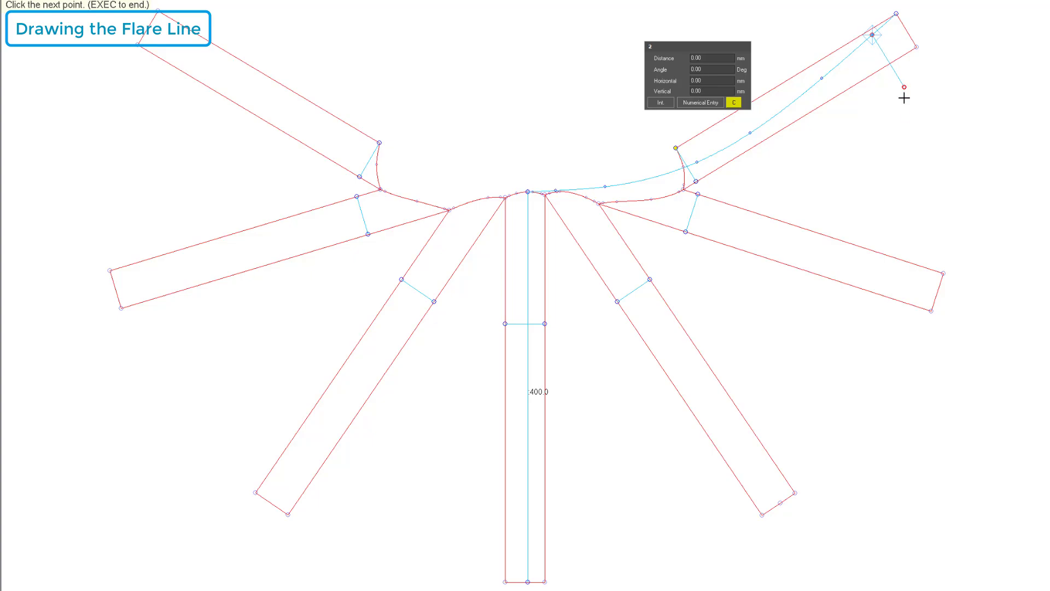
pyautogui.click(923, 172)
pyautogui.click(890, 349)
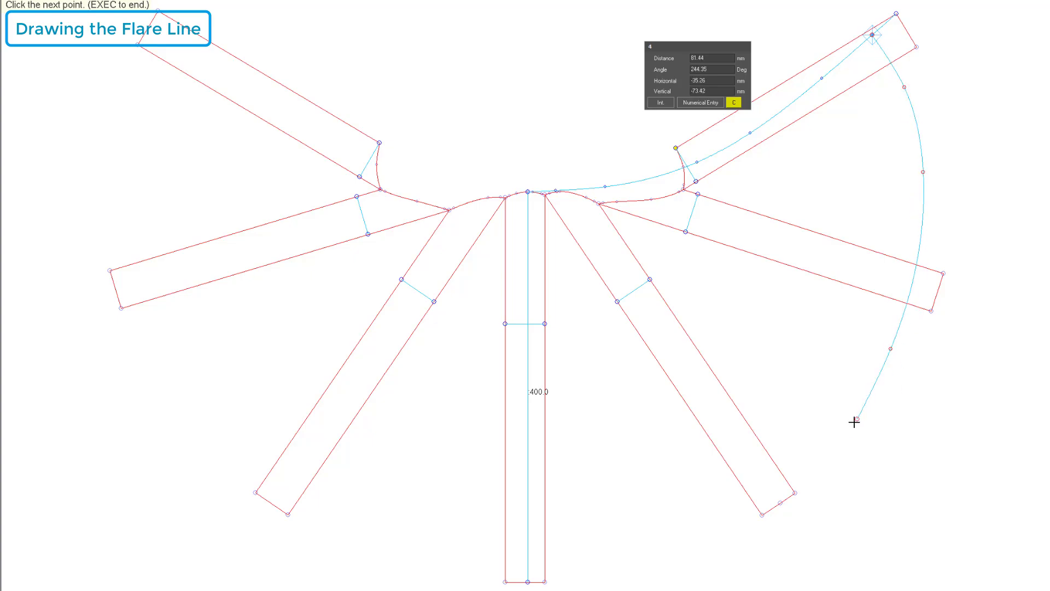
pyautogui.click(843, 436)
pyautogui.click(768, 505)
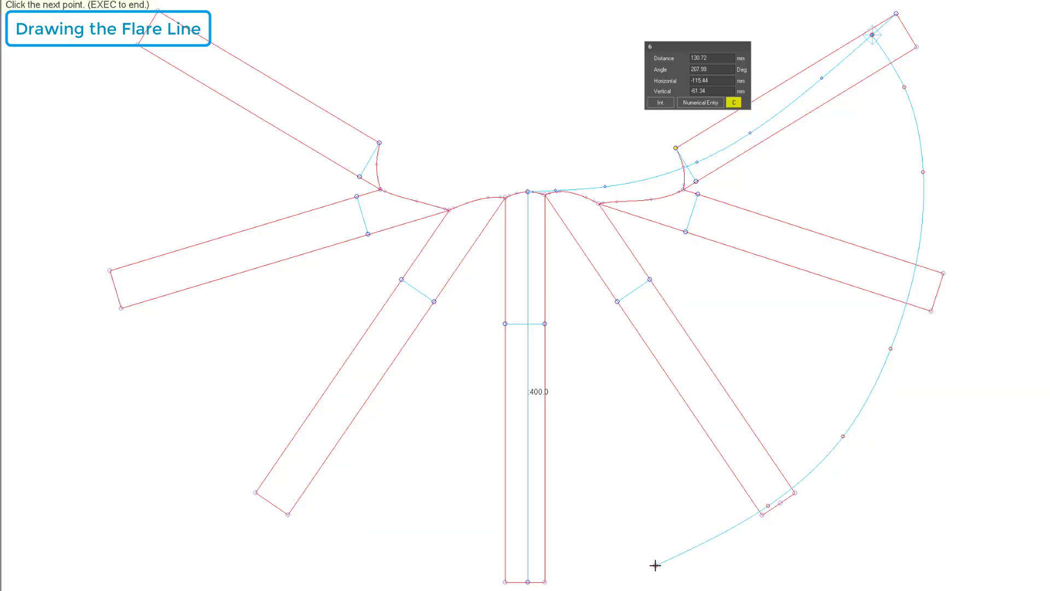
pyautogui.press('BackSpace')
pyautogui.press('BackSpace')
pyautogui.press('BackSpace')
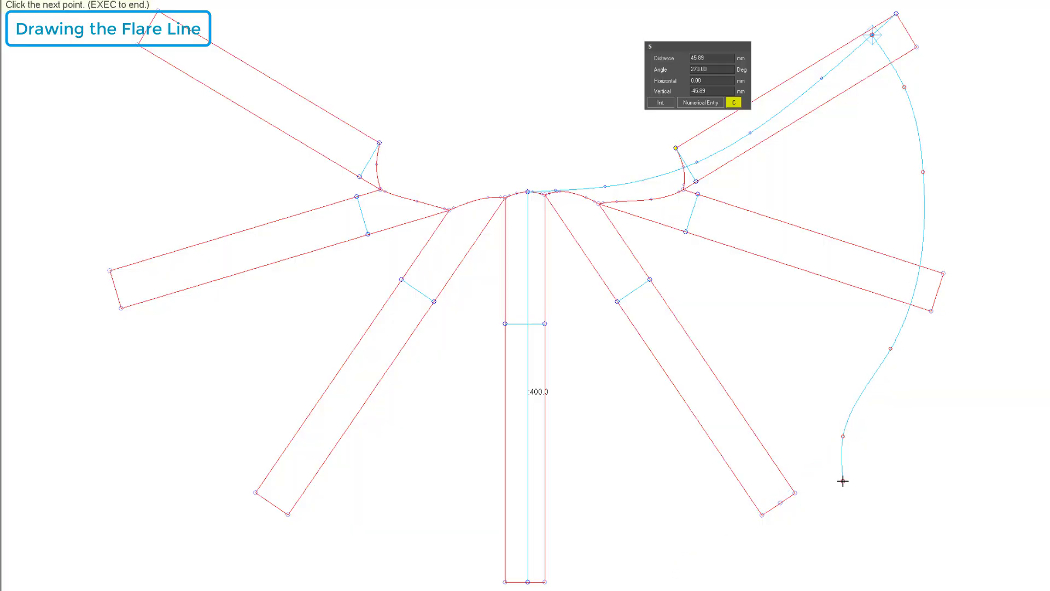
# Continue the right hem curve through the end of the lowest right strip to the centre strip's lower right corner.
pyautogui.click(852, 419)
pyautogui.click(772, 496)
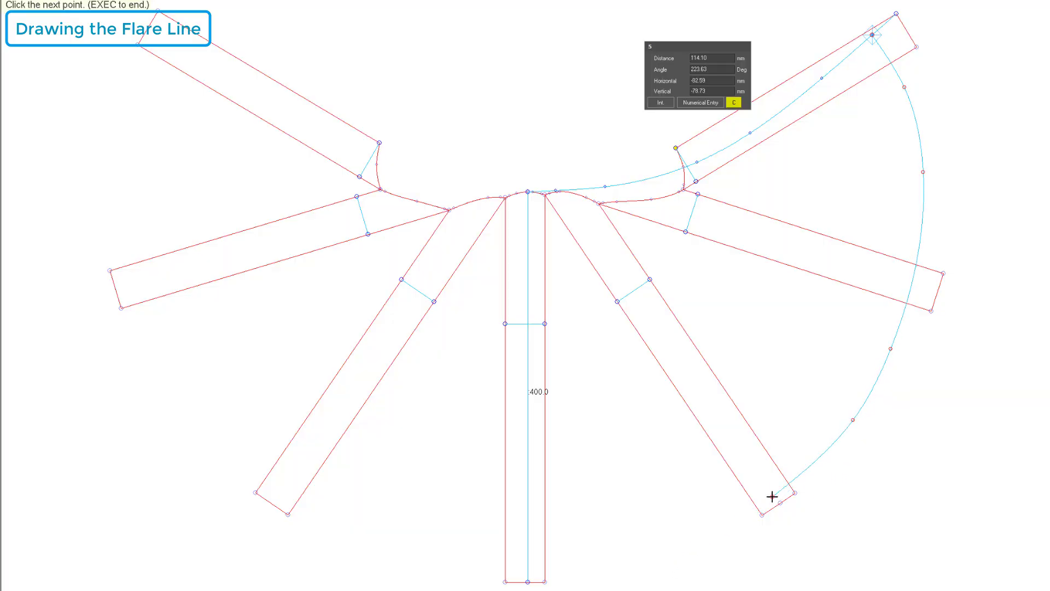
pyautogui.click(706, 541)
pyautogui.click(544, 581)
pyautogui.rightClick(545, 581)
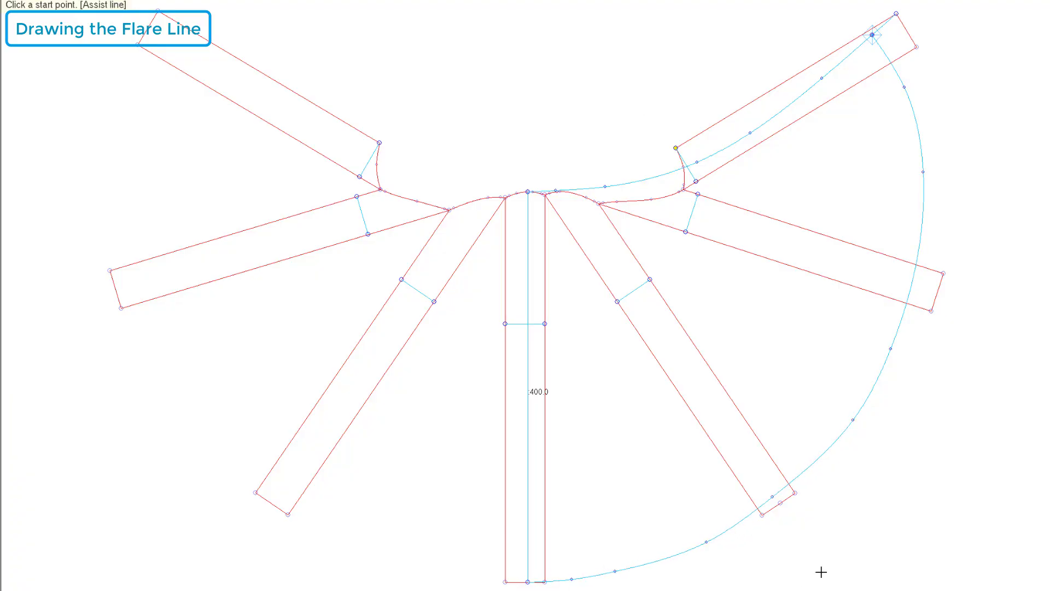
# Smooth the right hem curve by shifting its points slightly on either side of the lowest right strip.
pyautogui.press('Escape')
pyautogui.press('m')
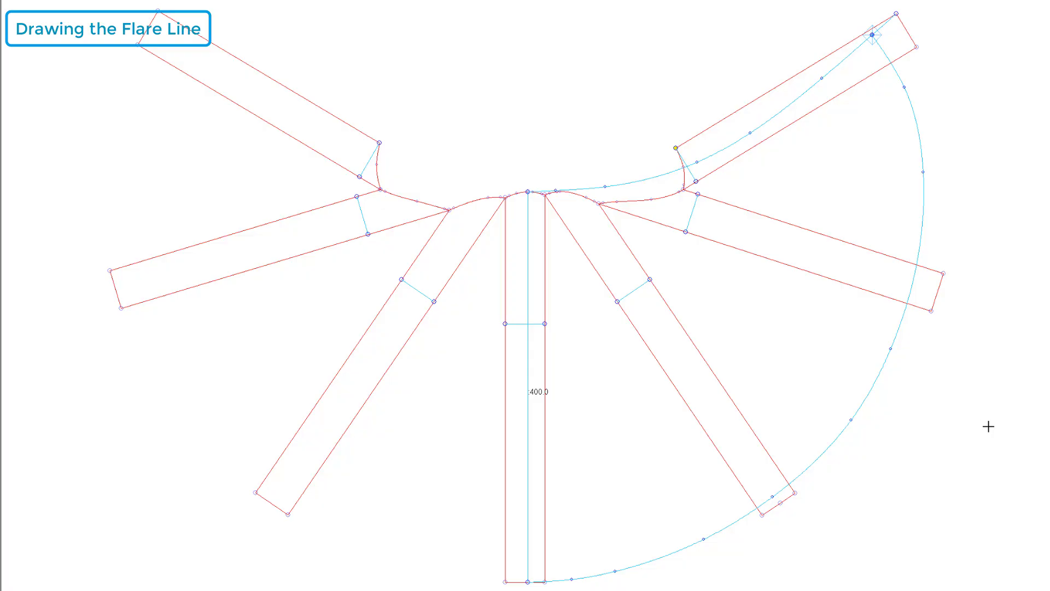
pyautogui.press('Escape')
# Mirror the right upper curve and the right hem curve across the sleeve's vertical centre line.
pyautogui.click(531, 355)
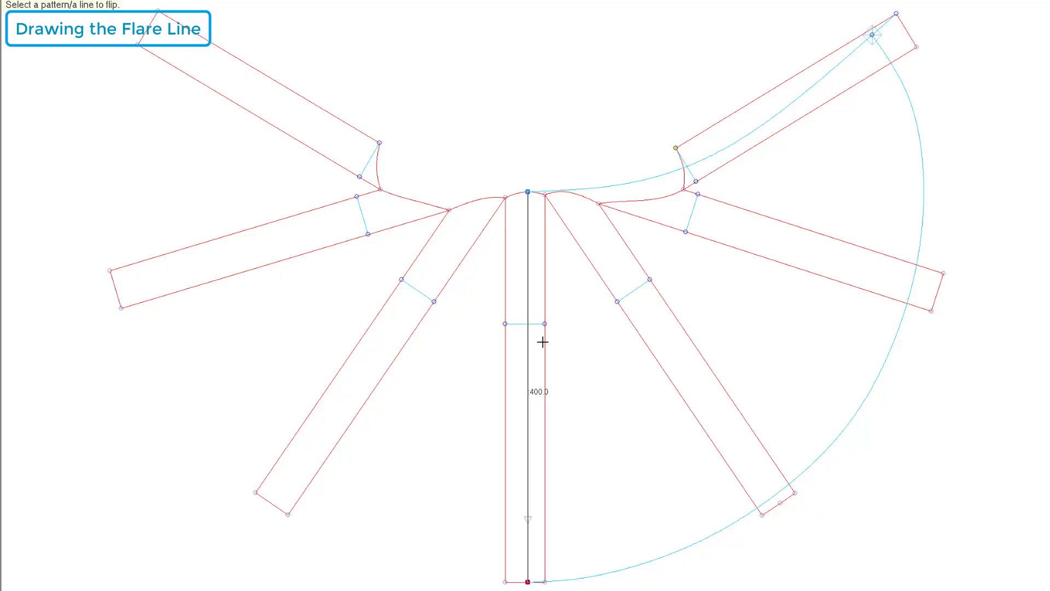
pyautogui.click(667, 179)
pyautogui.click(531, 373)
pyautogui.click(835, 441)
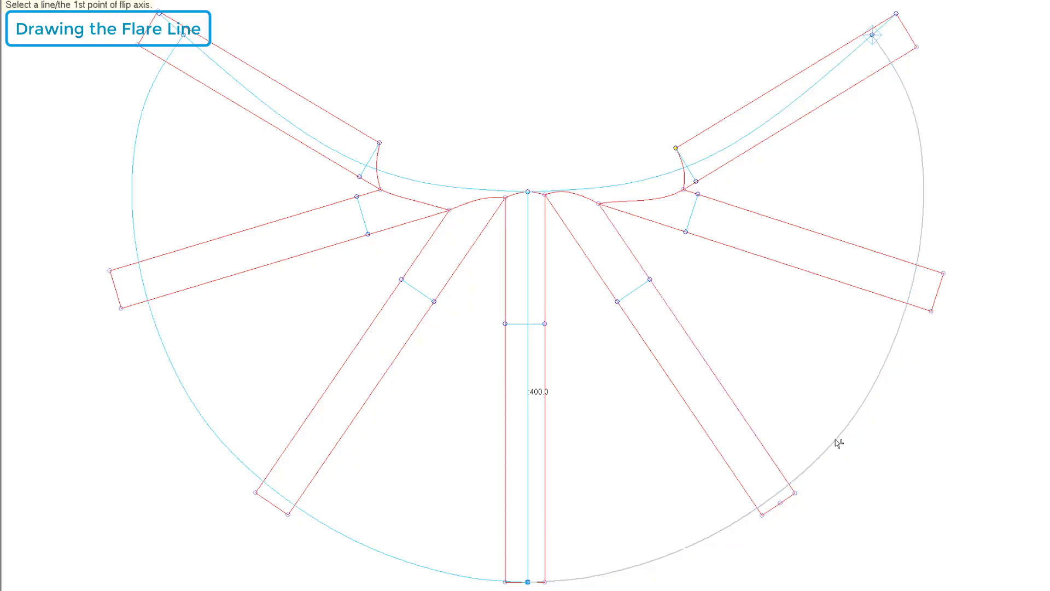
pyautogui.press('Escape')
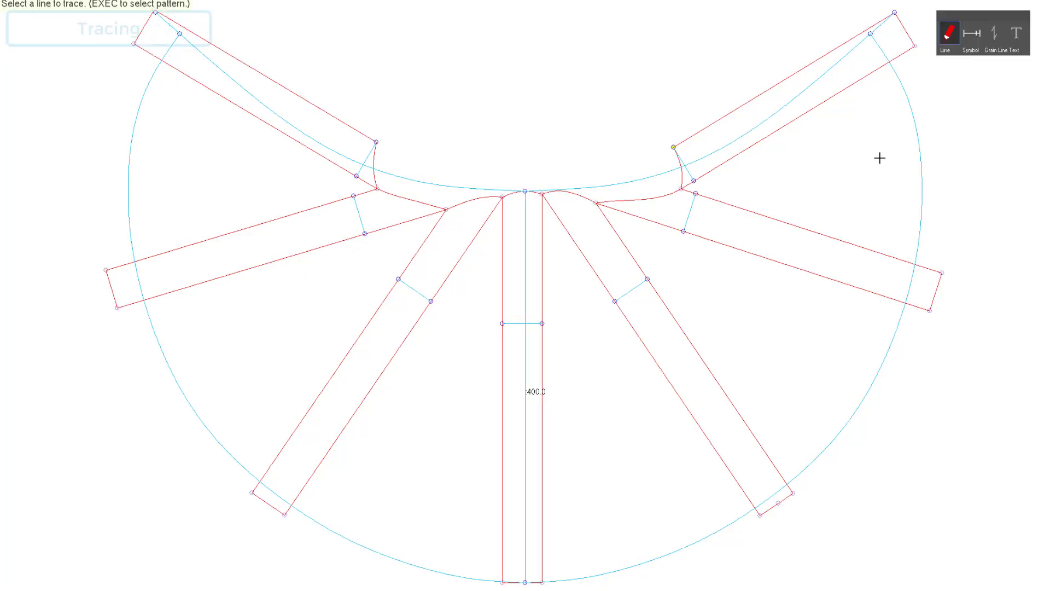
# Trace the flared sleeve's outline by selecting its right upper curve, right and left hem curves and left upper curve in order.
pyautogui.click(733, 140)
pyautogui.click(851, 420)
pyautogui.click(350, 541)
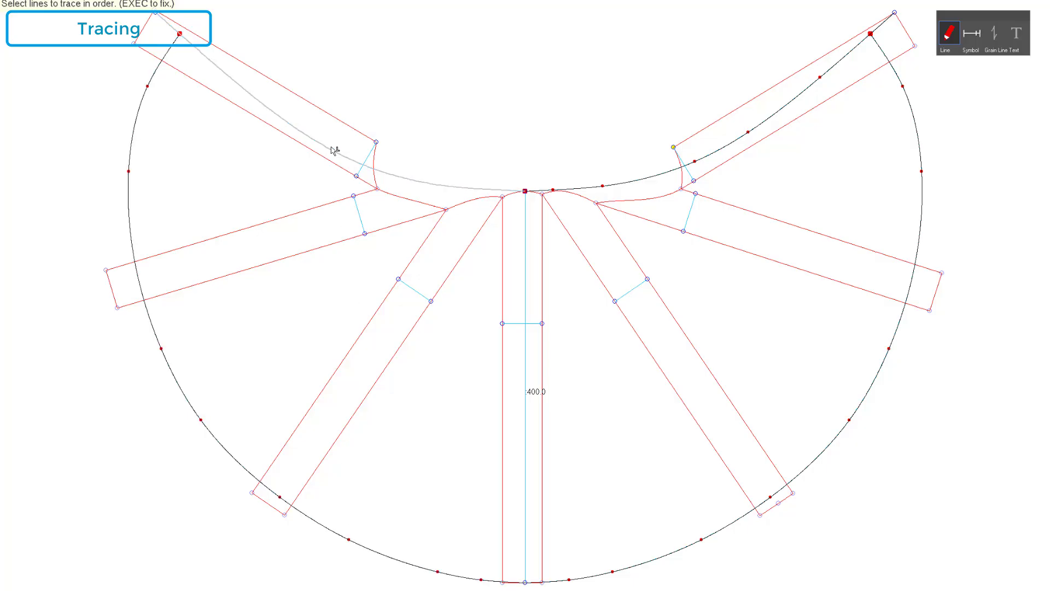
pyautogui.click(332, 147)
pyautogui.rightClick(335, 152)
# Include the vertical centre line in the traced sleeve, extract it as a separate part in an empty area and finish tracing.
pyautogui.click(527, 253)
pyautogui.rightClick(527, 252)
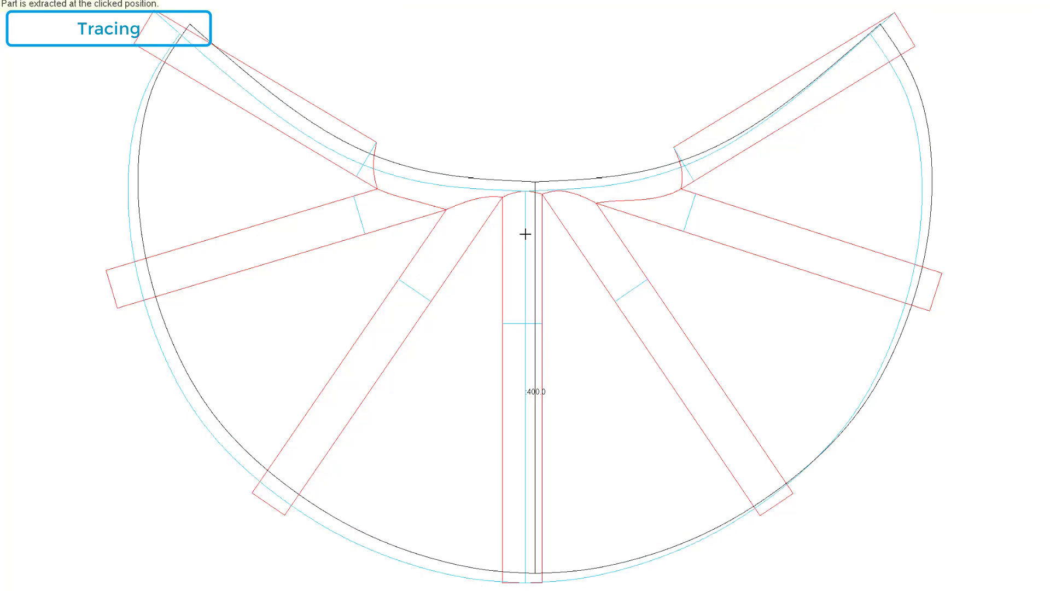
pyautogui.moveTo(520, 46); pyautogui.dragTo(543, 590, button='middle')
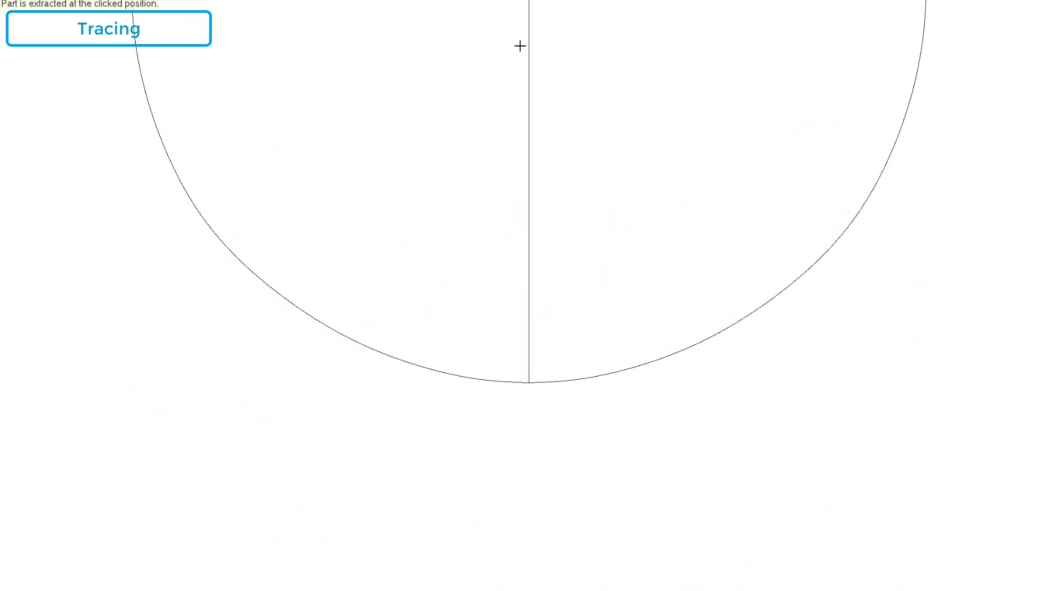
pyautogui.click(520, 234)
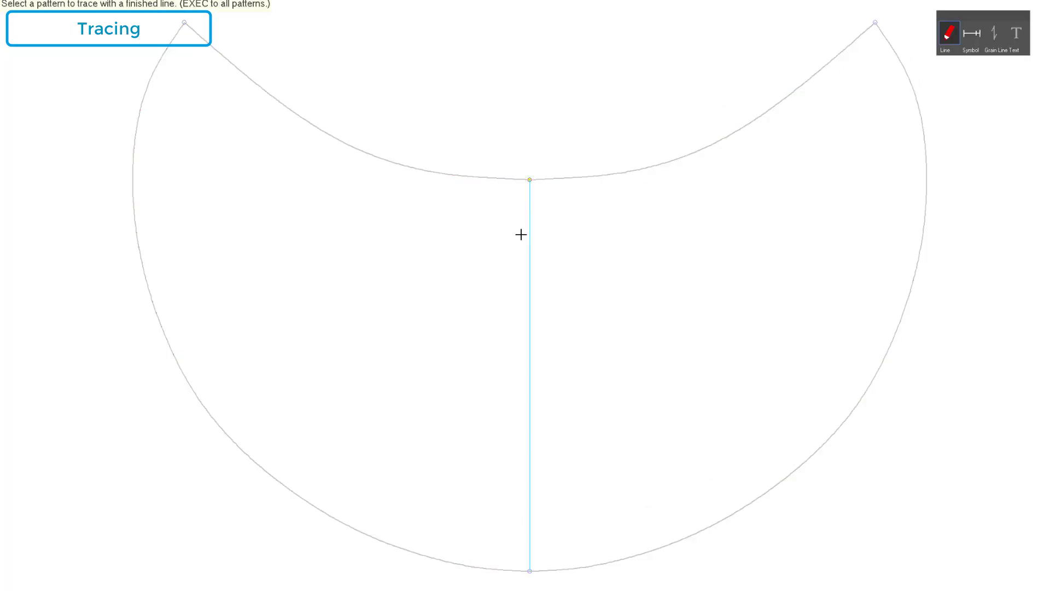
pyautogui.rightClick(520, 235)
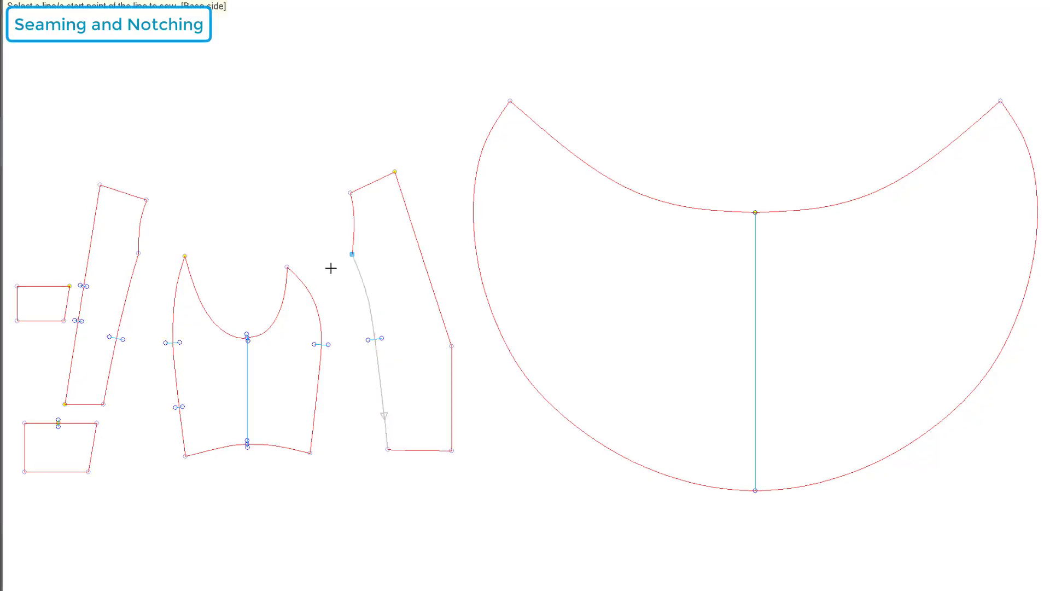
# Pair the right bodice panel's armhole and curved seam as the base side with the sleeve's right upper curve as the moving side.
pyautogui.click(330, 205)
pyautogui.click(376, 437)
pyautogui.rightClick(377, 437)
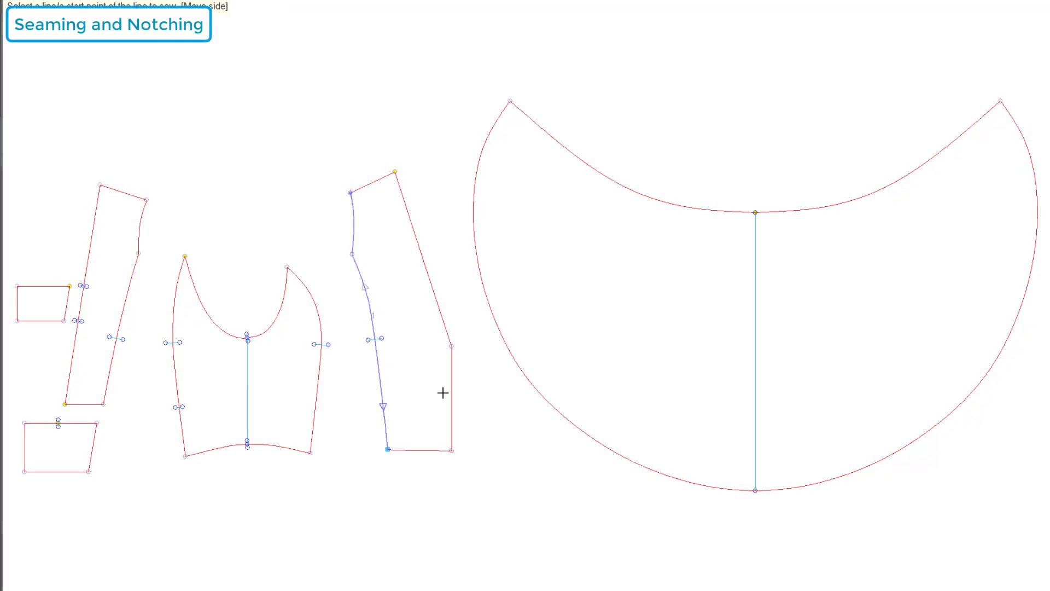
pyautogui.click(794, 183)
pyautogui.click(919, 99)
pyautogui.rightClick(919, 99)
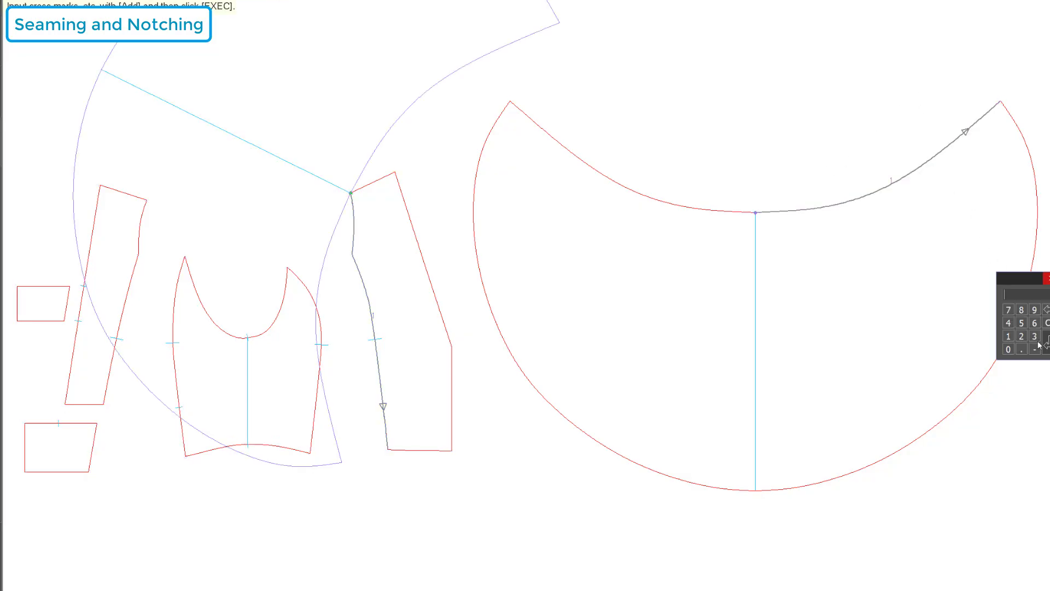
# Walk the sleeve along the right bodice panel with a value of 100, adding matching notches at the armhole corner, mid-seam and lower corner.
pyautogui.click(1008, 338)
pyautogui.doubleClick(1008, 348)
pyautogui.click(1046, 344)
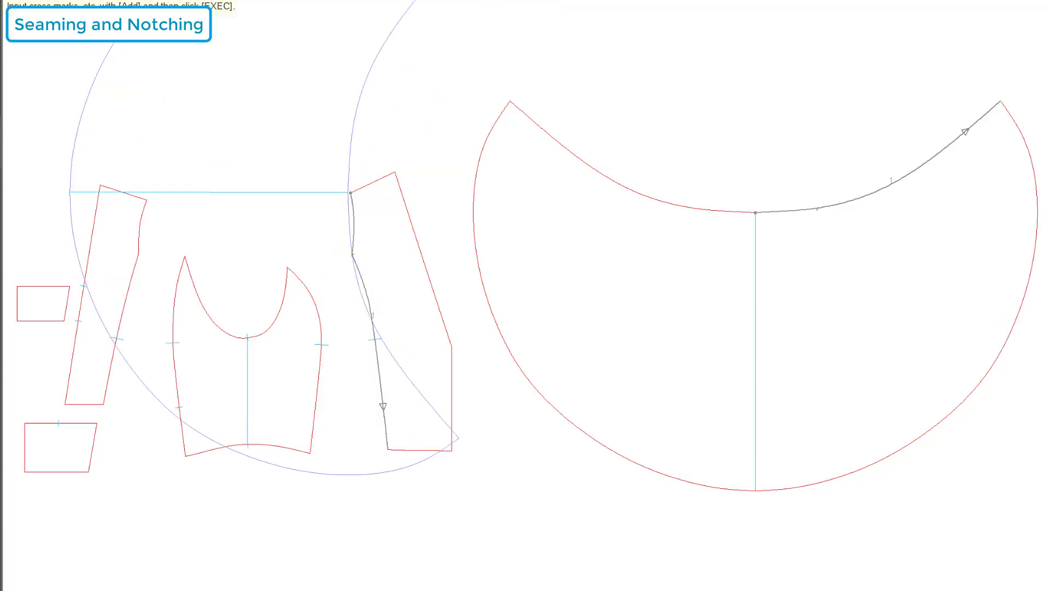
pyautogui.scroll(3, 358, 257)
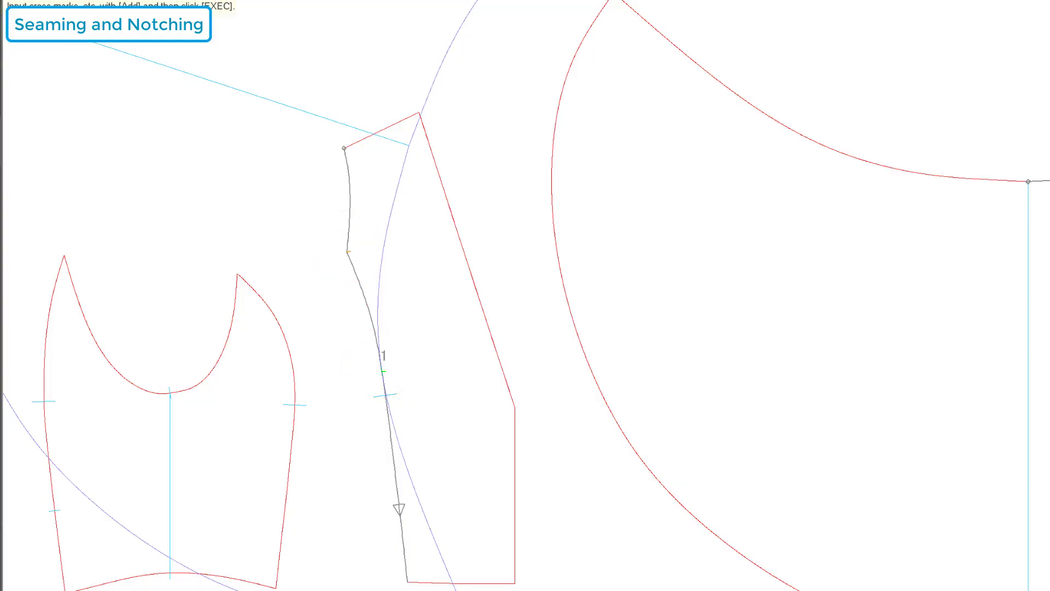
pyautogui.moveTo(395, 405); pyautogui.dragTo(409, 354, button='middle')
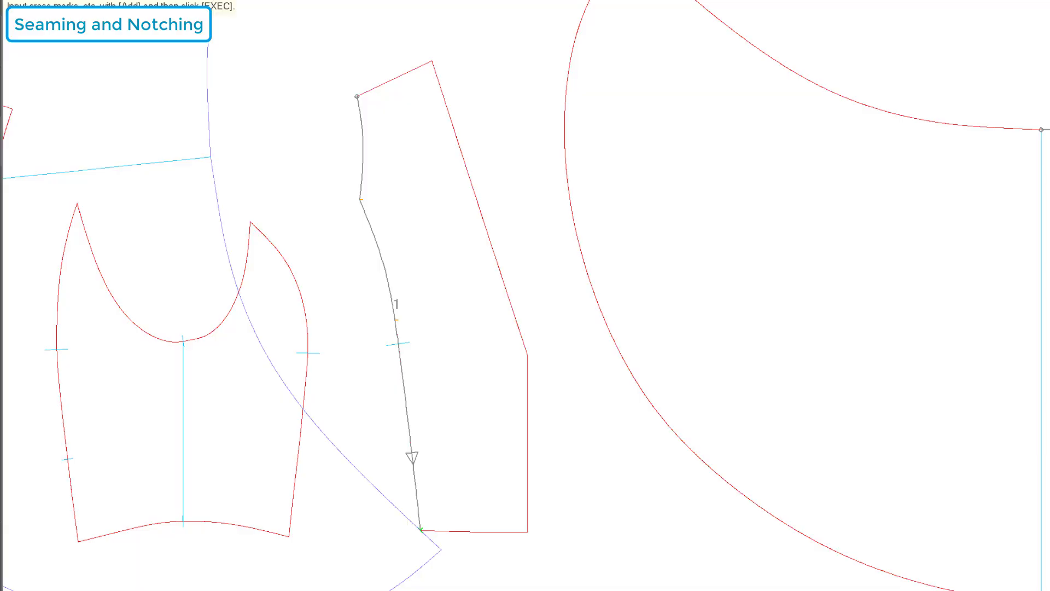
pyautogui.click(421, 528)
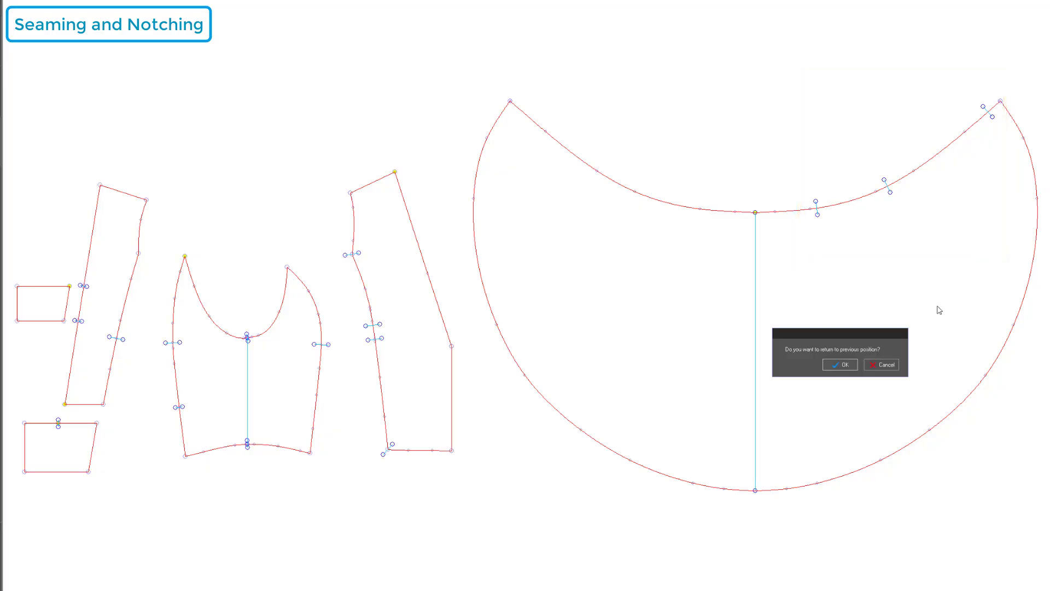
pyautogui.click(883, 362)
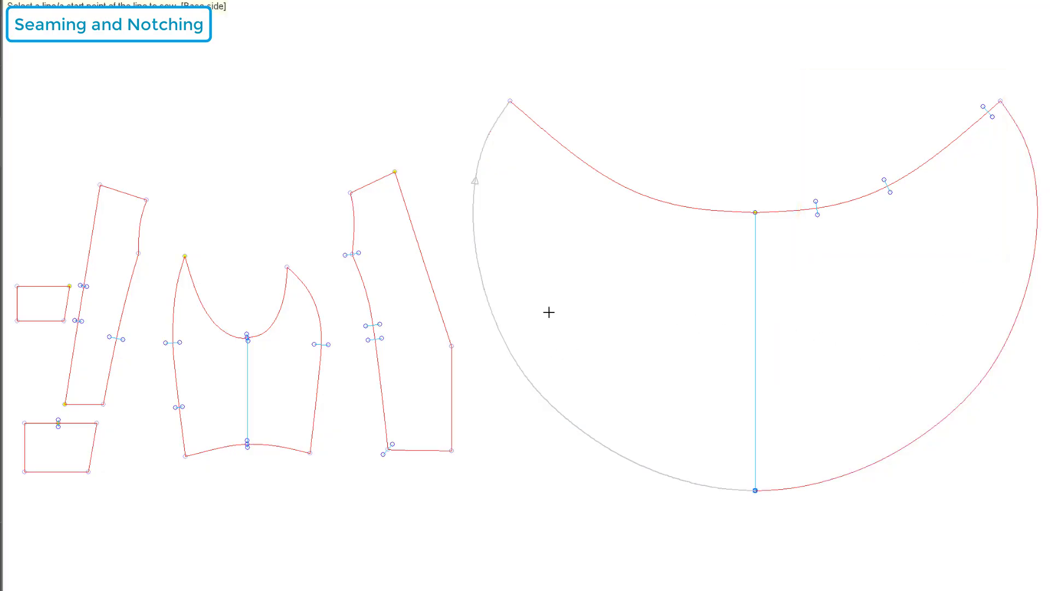
# Define the base side from the tall left panel's armhole and curved seam, continued by the slanted edge of the small piece below.
pyautogui.click(147, 200)
pyautogui.click(123, 396)
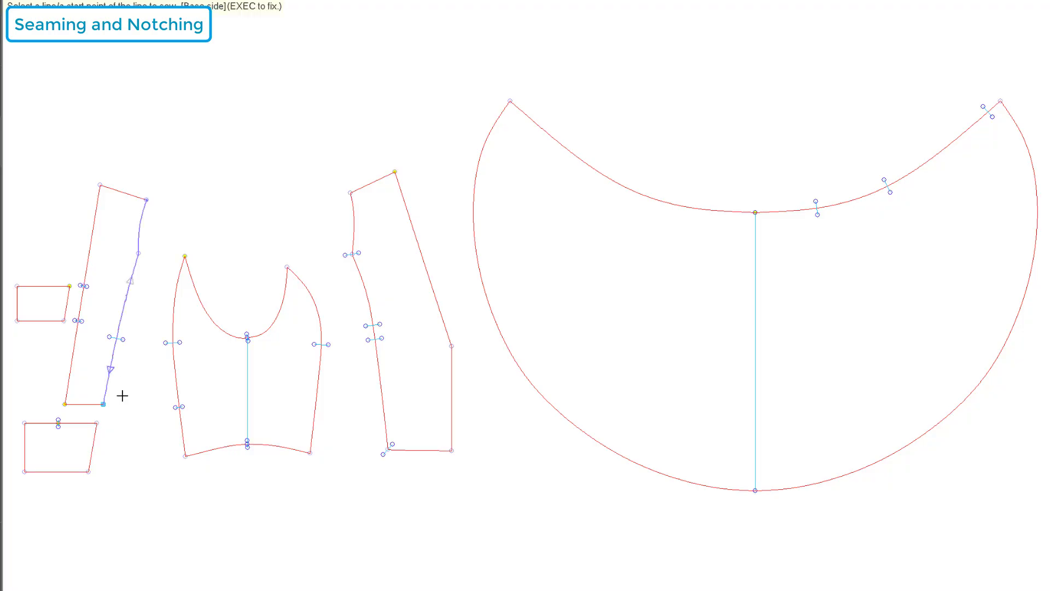
pyautogui.click(120, 427)
pyautogui.click(111, 467)
pyautogui.rightClick(111, 467)
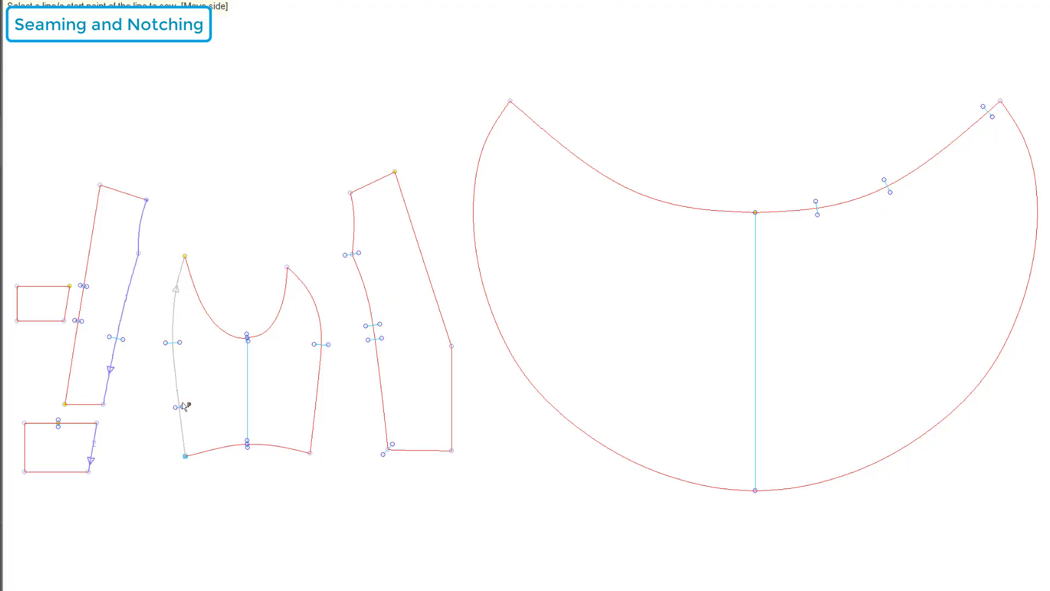
# Pair the sleeve's left upper curve as the moving side and walk it along the left panels, adding matching notches.
pyautogui.click(708, 165)
pyautogui.click(549, 90)
pyautogui.rightClick(548, 90)
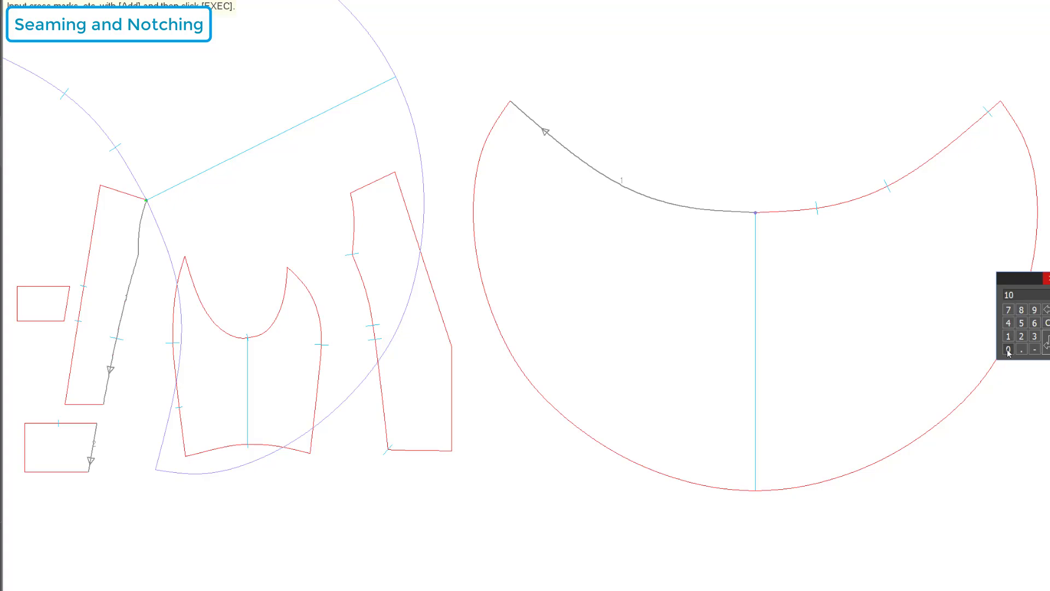
pyautogui.click(1046, 344)
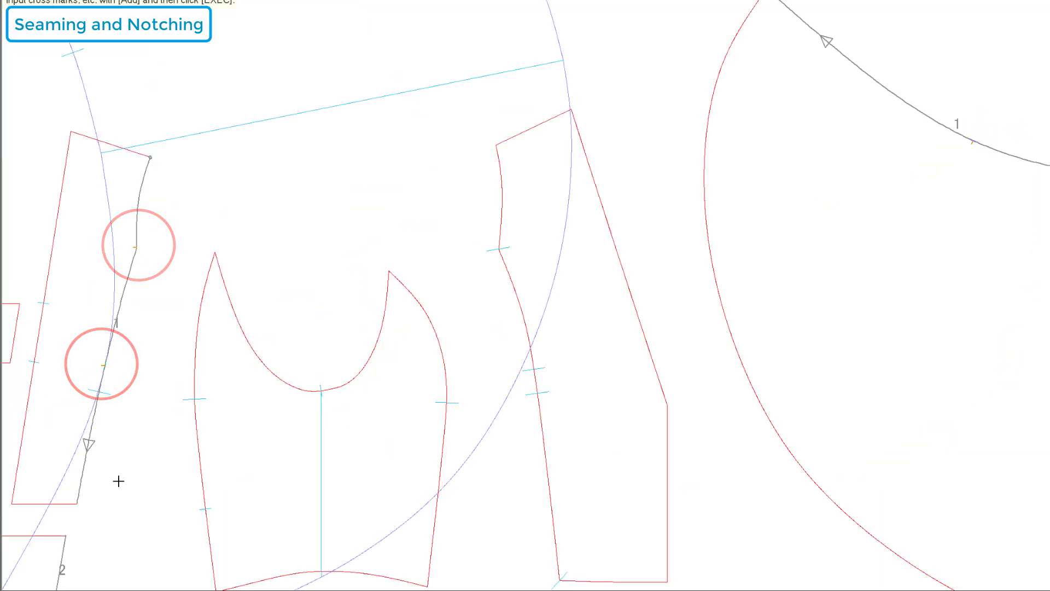
pyautogui.moveTo(410, 437); pyautogui.dragTo(434, 350, button='middle')
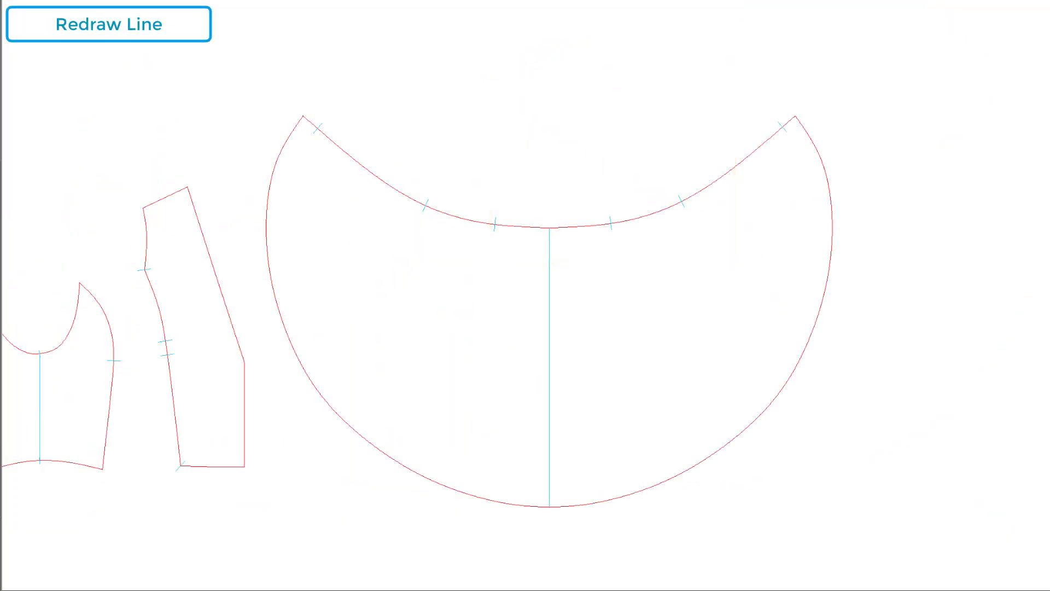
# Redraw the sleeve's right hem as an inward curve from the outermost right notch to a point on the lower right hem.
pyautogui.click(782, 127)
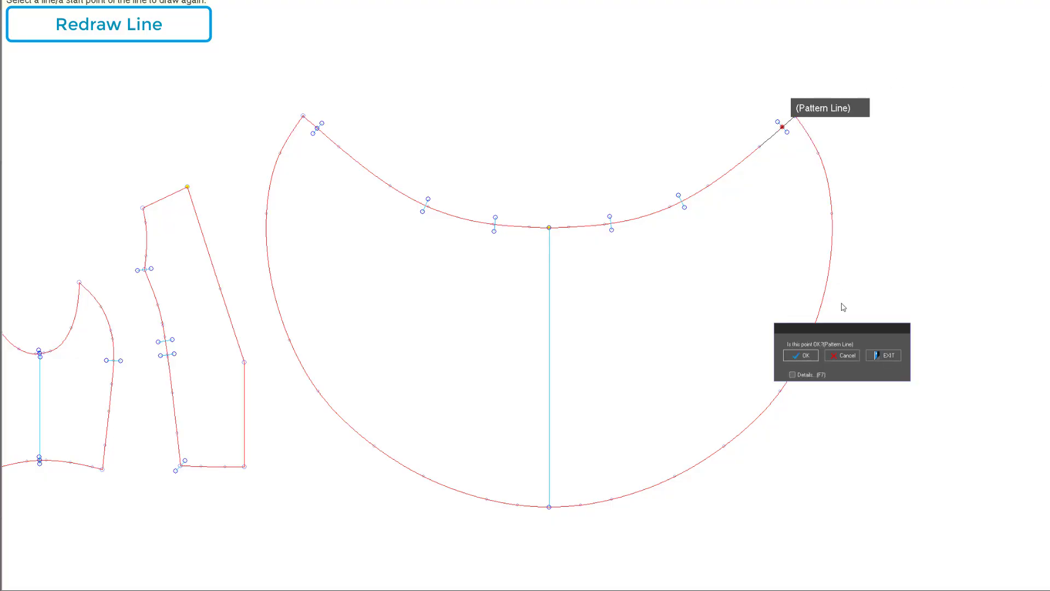
pyautogui.click(801, 355)
pyautogui.click(724, 445)
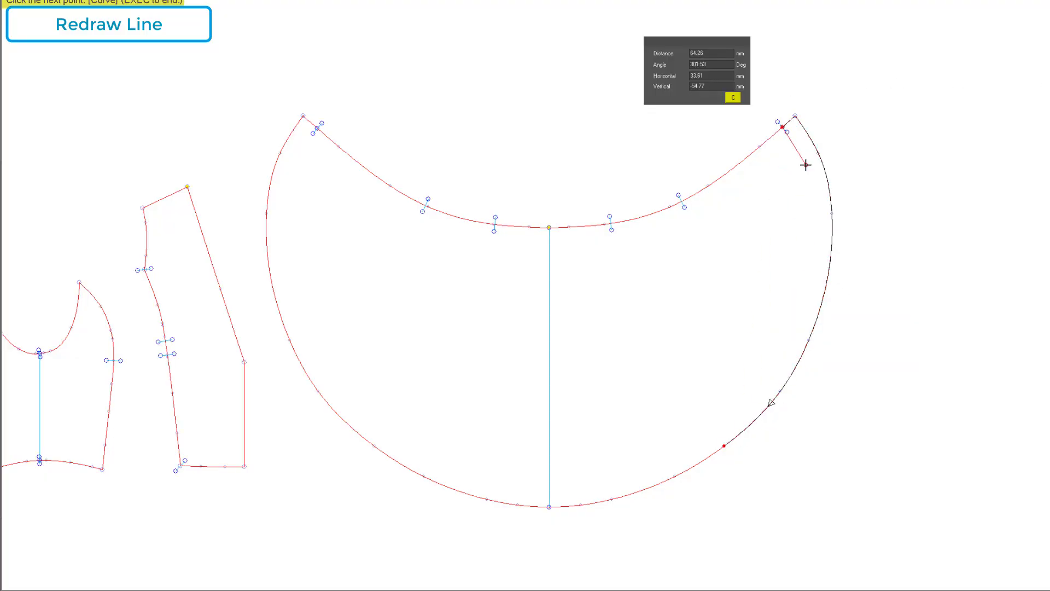
pyautogui.click(805, 164)
pyautogui.click(819, 236)
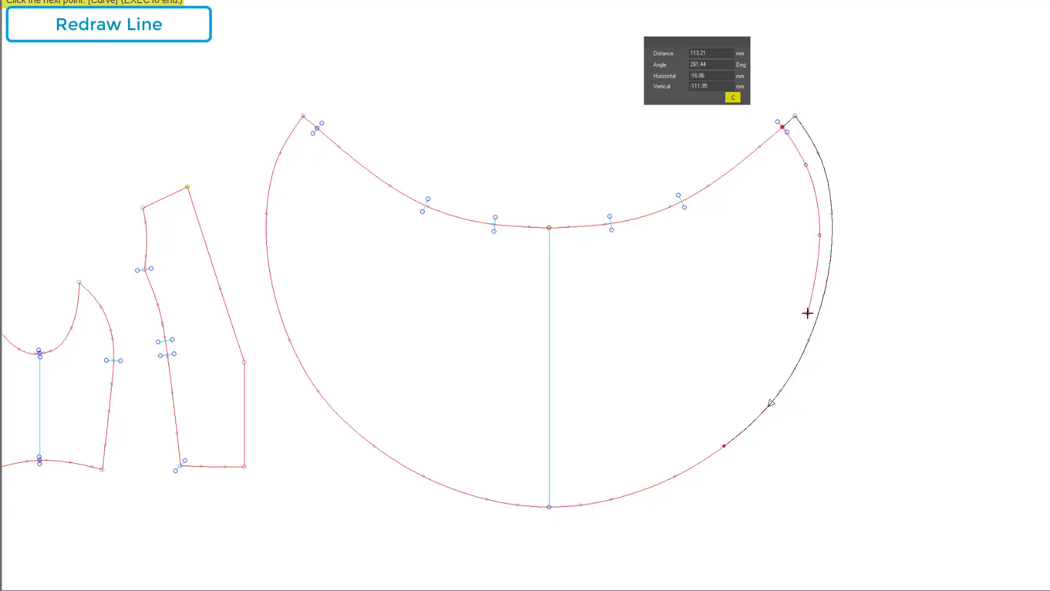
pyautogui.click(810, 314)
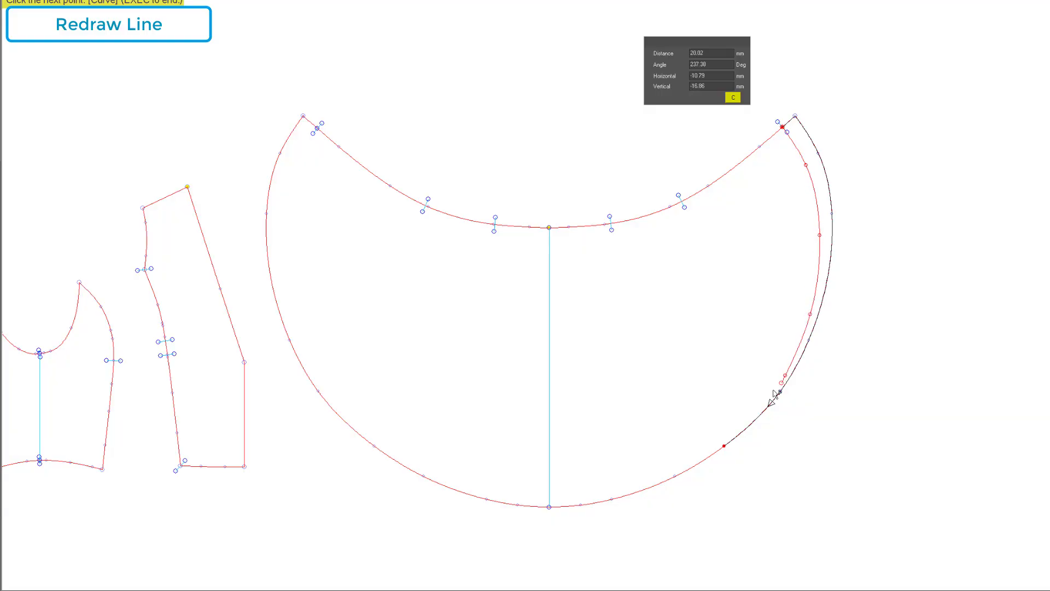
pyautogui.click(751, 420)
pyautogui.click(725, 445)
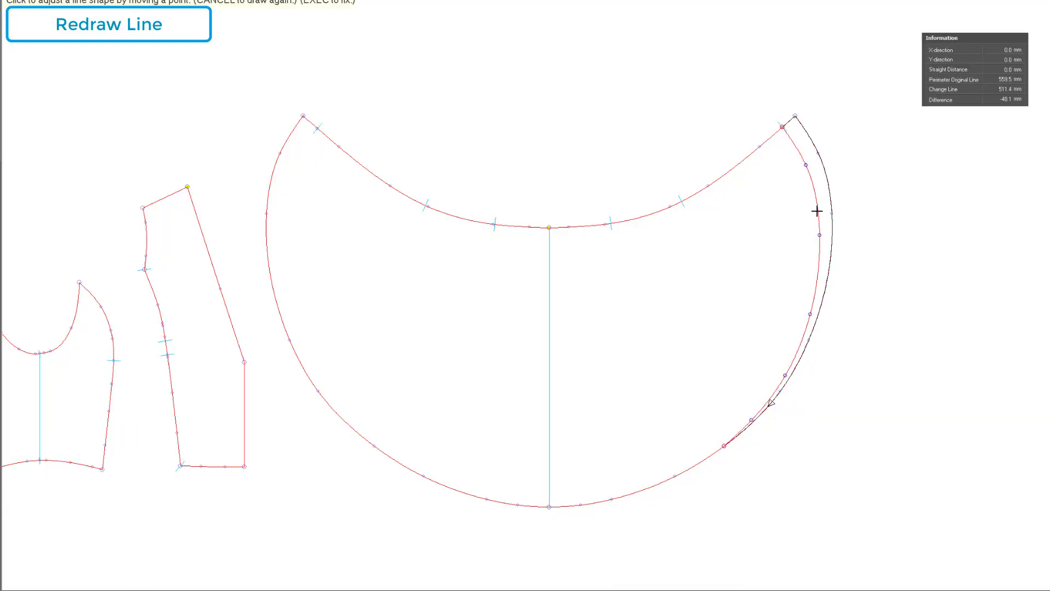
# Smooth the redrawn right hem curve by shifting its two upper points slightly downward and fix the new shape.
pyautogui.click(806, 166)
pyautogui.click(809, 178)
pyautogui.click(820, 235)
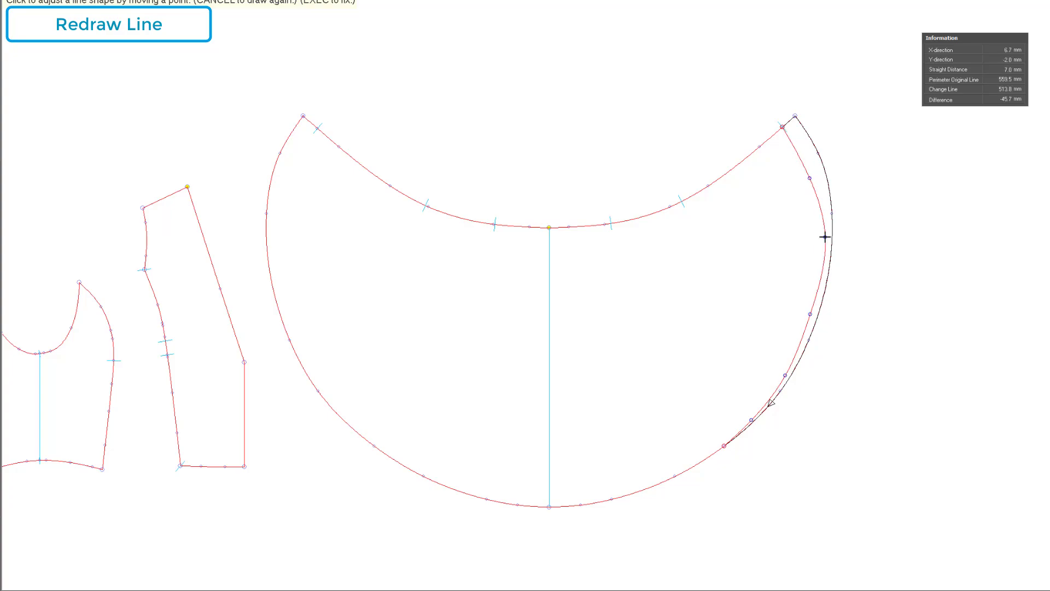
pyautogui.click(818, 246)
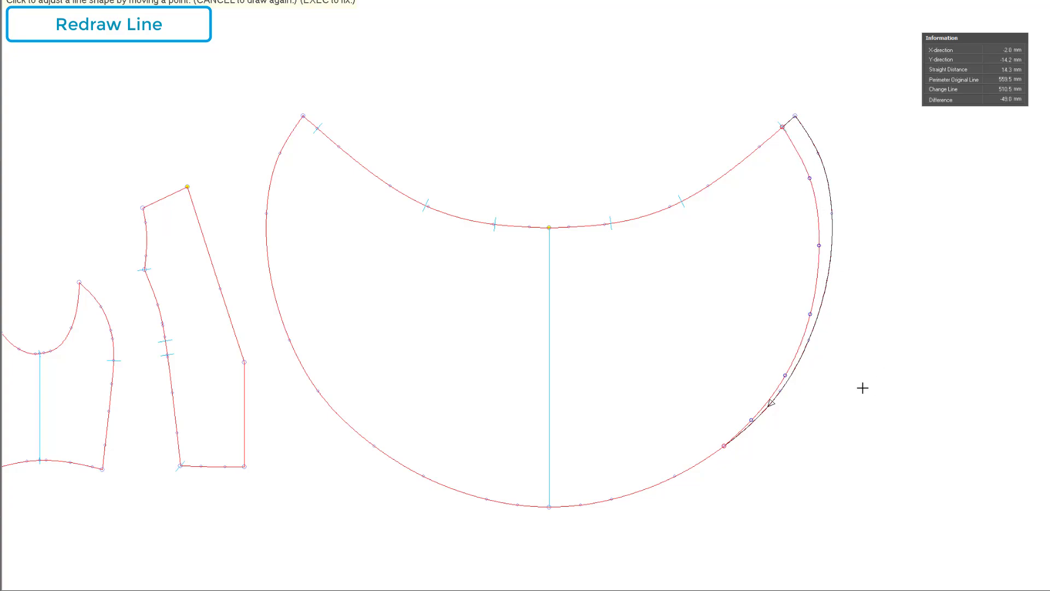
pyautogui.rightClick(863, 387)
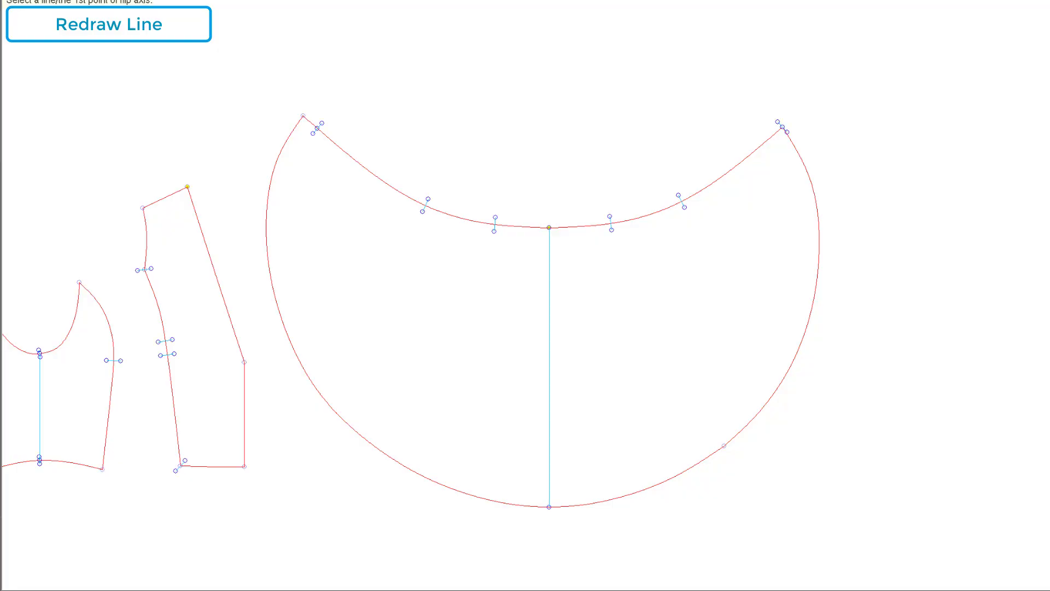
# Mirror the redrawn right hem curve across the sleeve's vertical centre line and use the copy as the left outline.
pyautogui.click(550, 326)
pyautogui.click(789, 162)
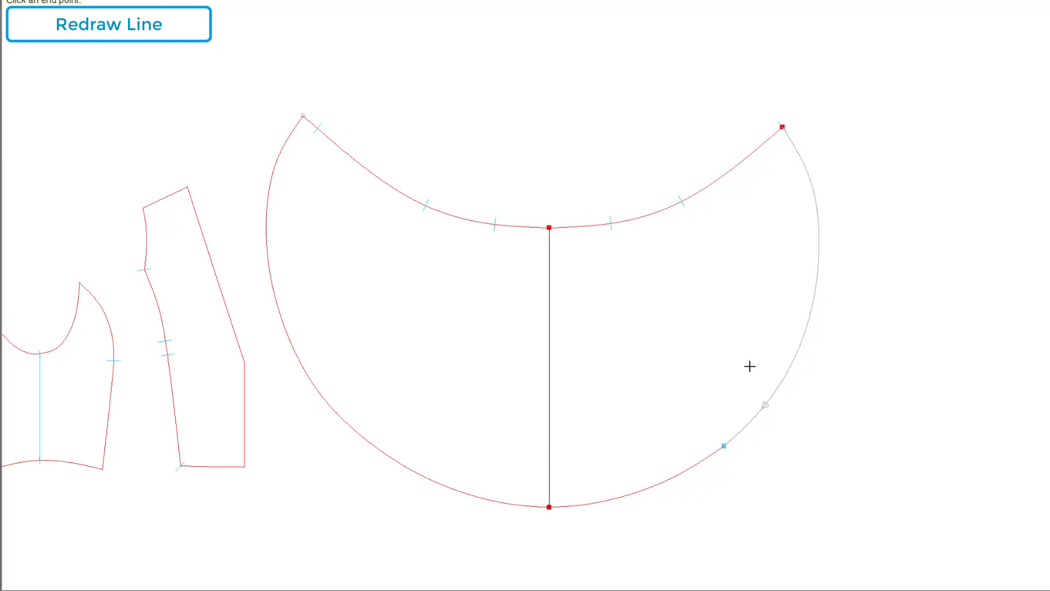
pyautogui.press('Escape')
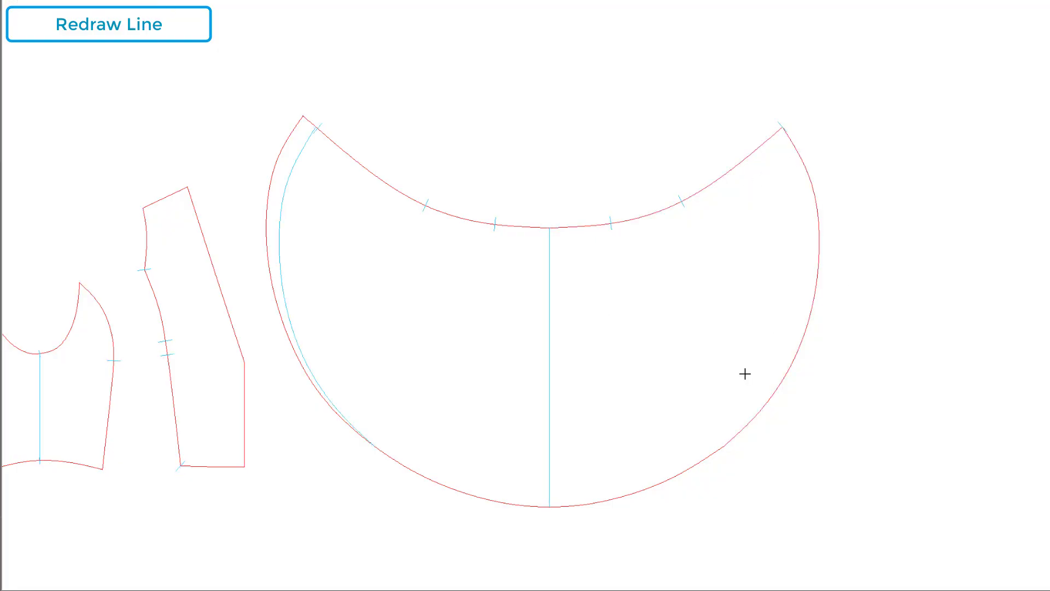
pyautogui.scroll(1, 337, 121)
pyautogui.click(335, 1)
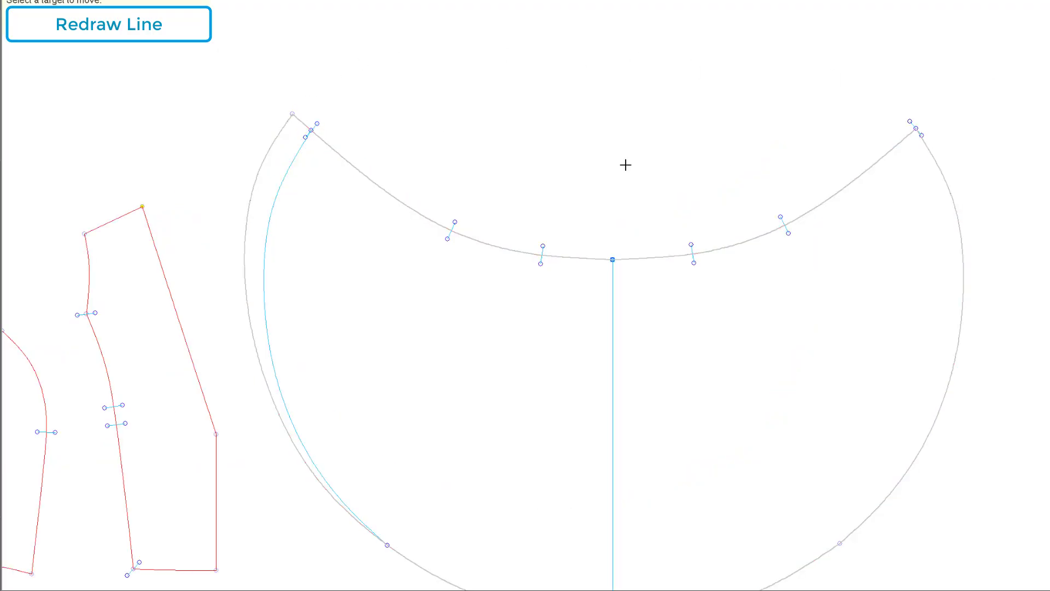
pyautogui.click(284, 179)
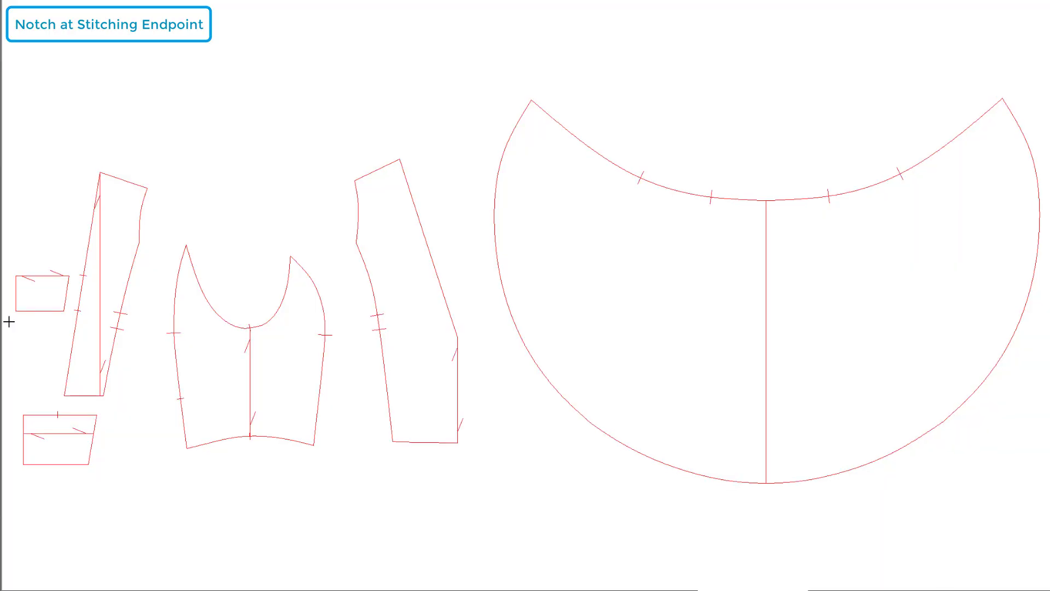
# Transfer the right panel's upper seam notch to the middle panel's right edge, using the length from the armhole corner to that notch.
pyautogui.scroll(3, 10, 322)
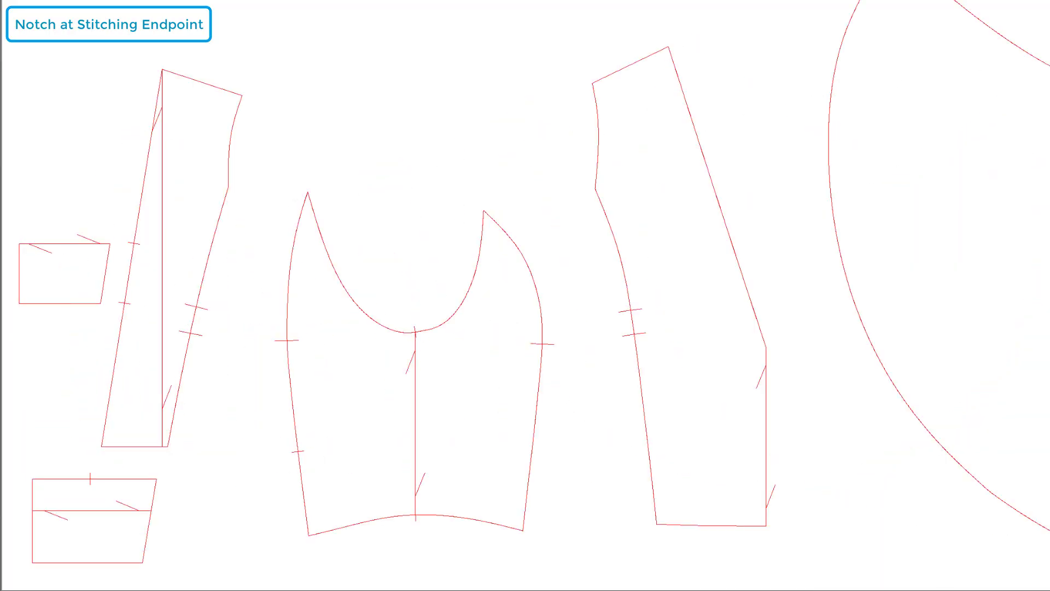
pyautogui.click(1049, 52)
pyautogui.click(586, 204)
pyautogui.click(608, 305)
pyautogui.rightClick(609, 305)
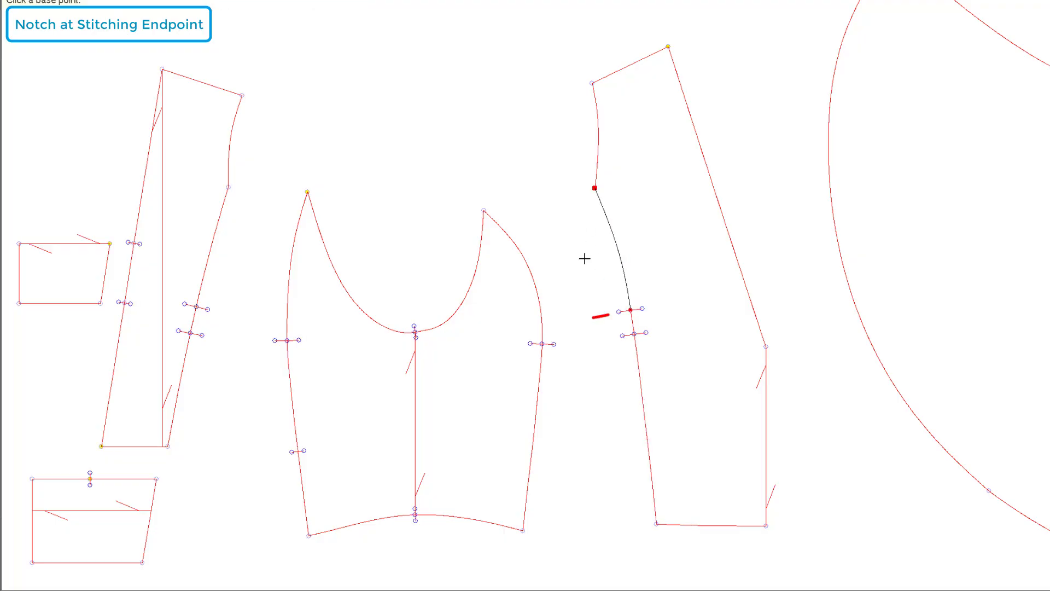
pyautogui.click(520, 203)
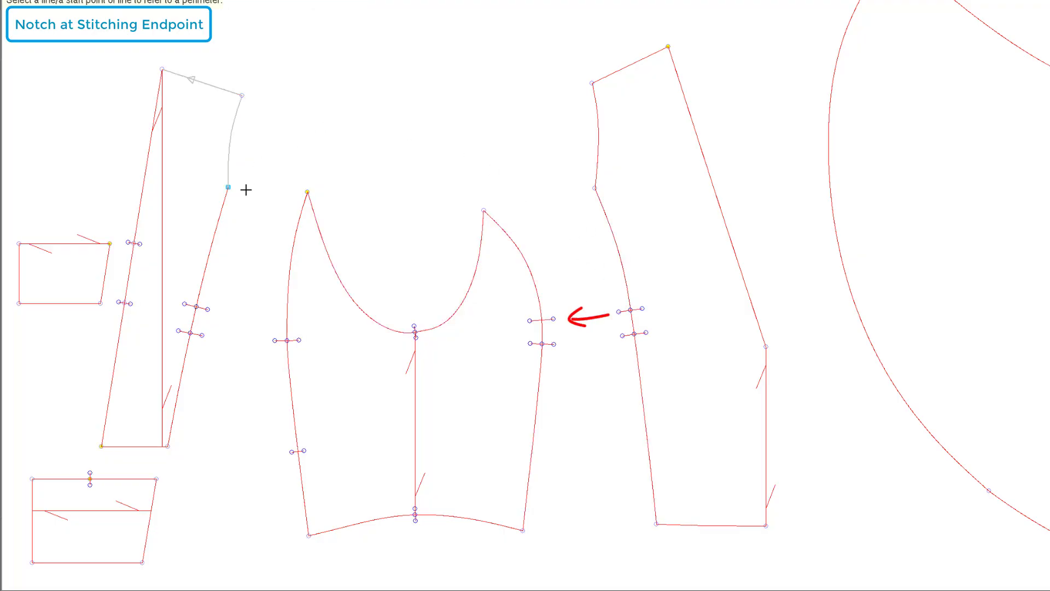
# Transfer the tall left panel's upper seam notch to the middle panel's left edge, using the length from the armhole corner.
pyautogui.click(228, 187)
pyautogui.click(214, 287)
pyautogui.rightClick(213, 287)
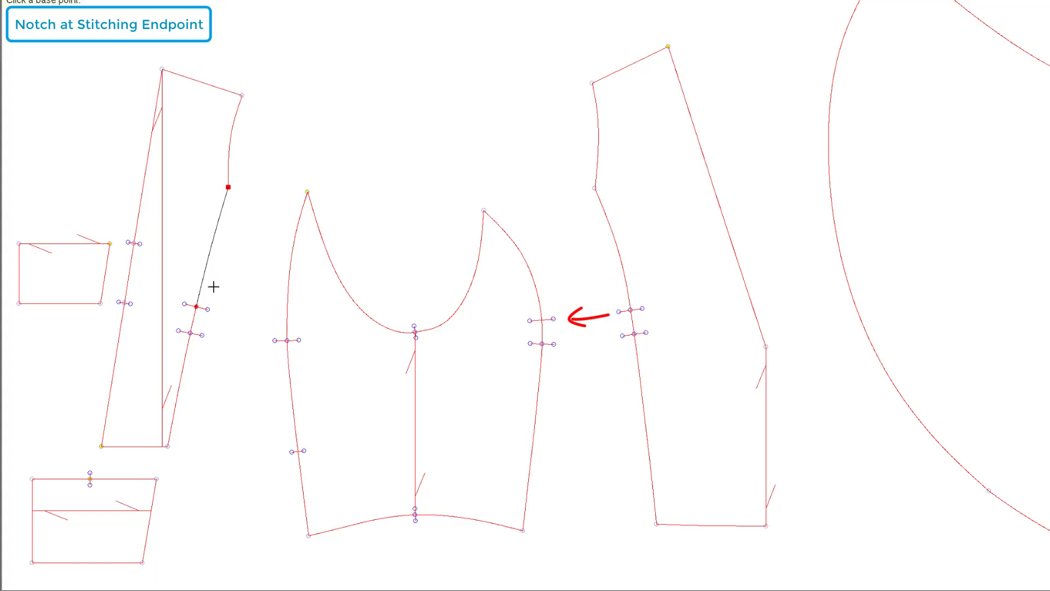
pyautogui.click(277, 214)
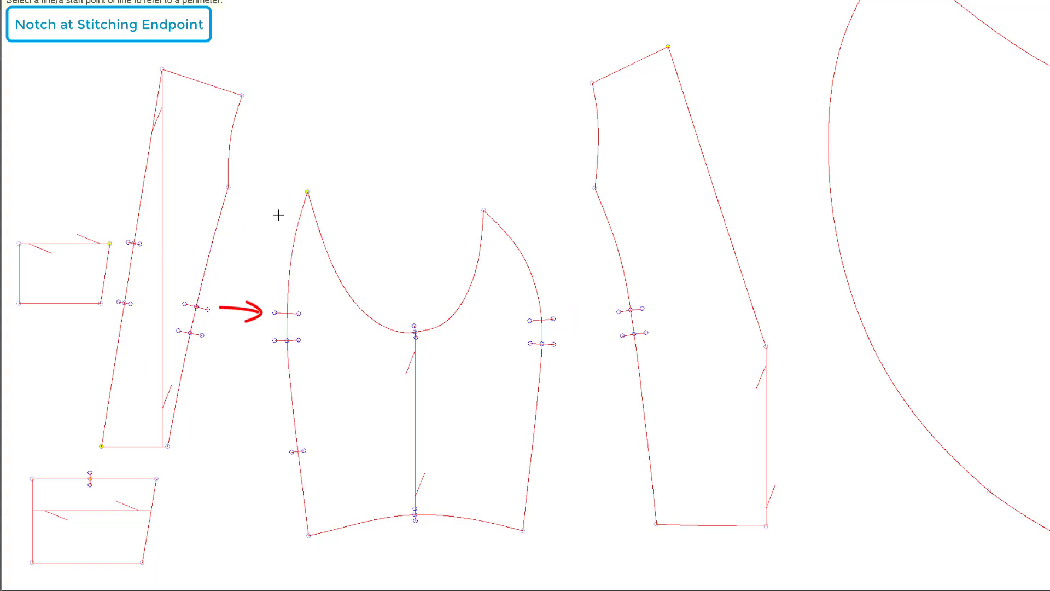
pyautogui.press('Escape')
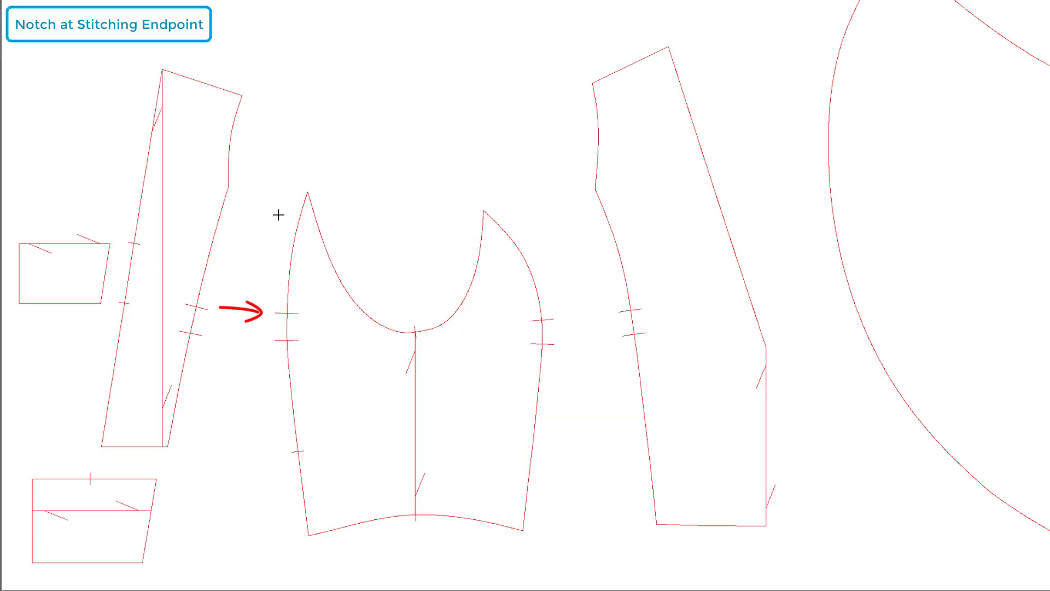
pyautogui.press('Home')
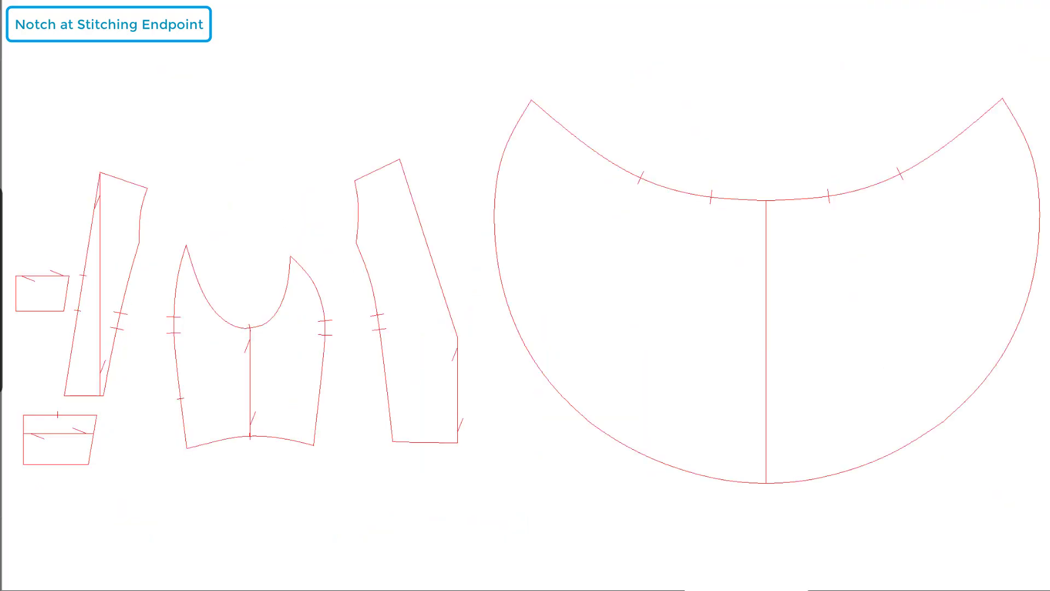